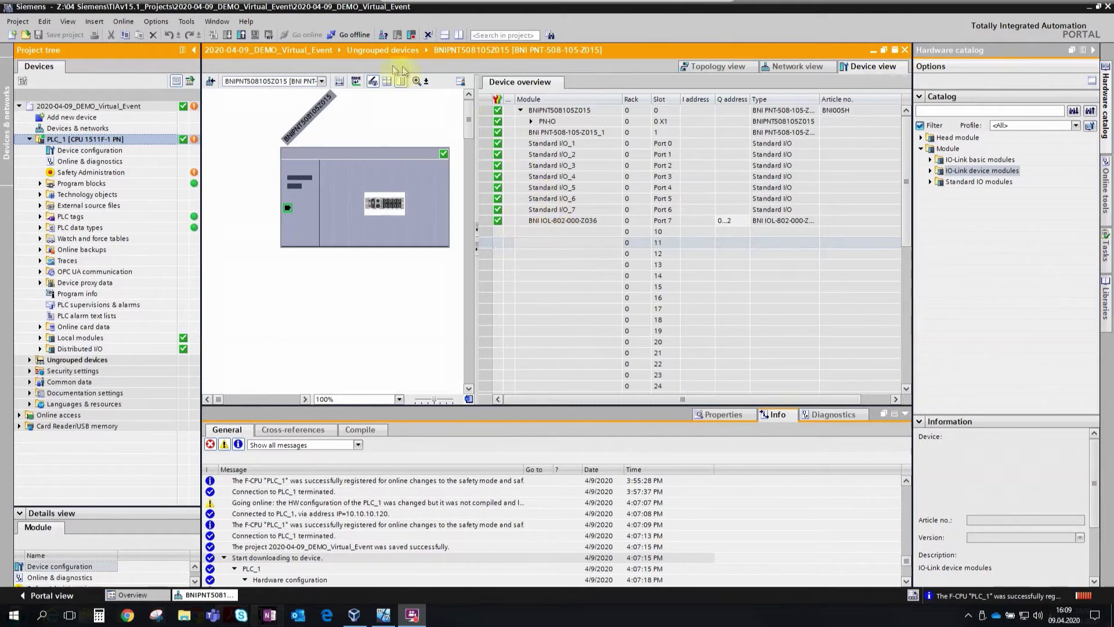
Go offline from PLC_1 and expand the IO-Link device modules in the hardware catalog
click(342, 35)
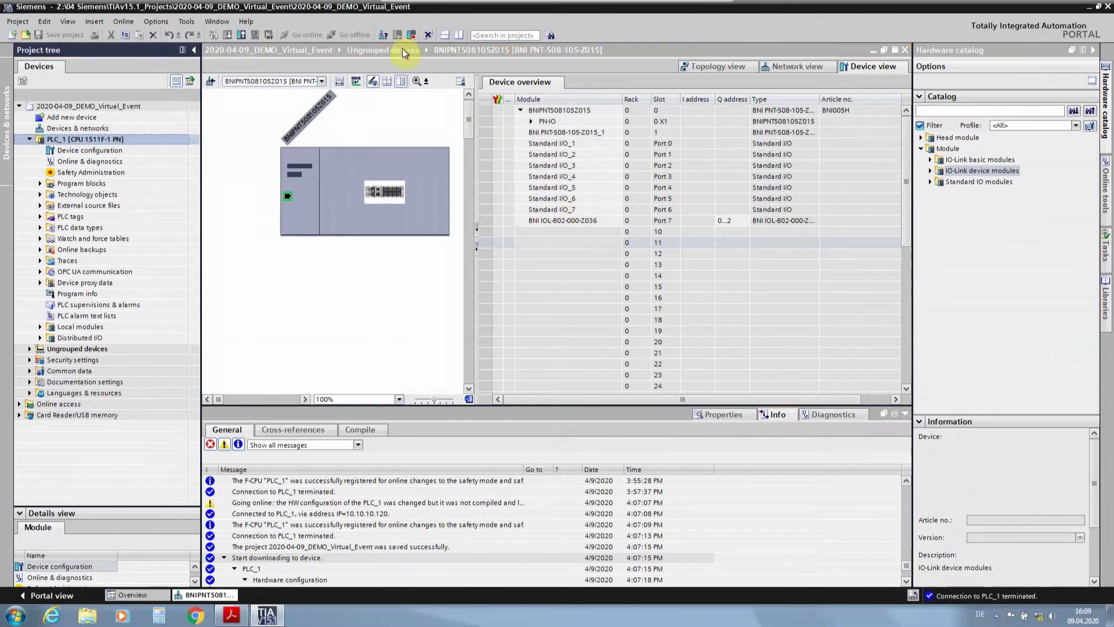
click(929, 172)
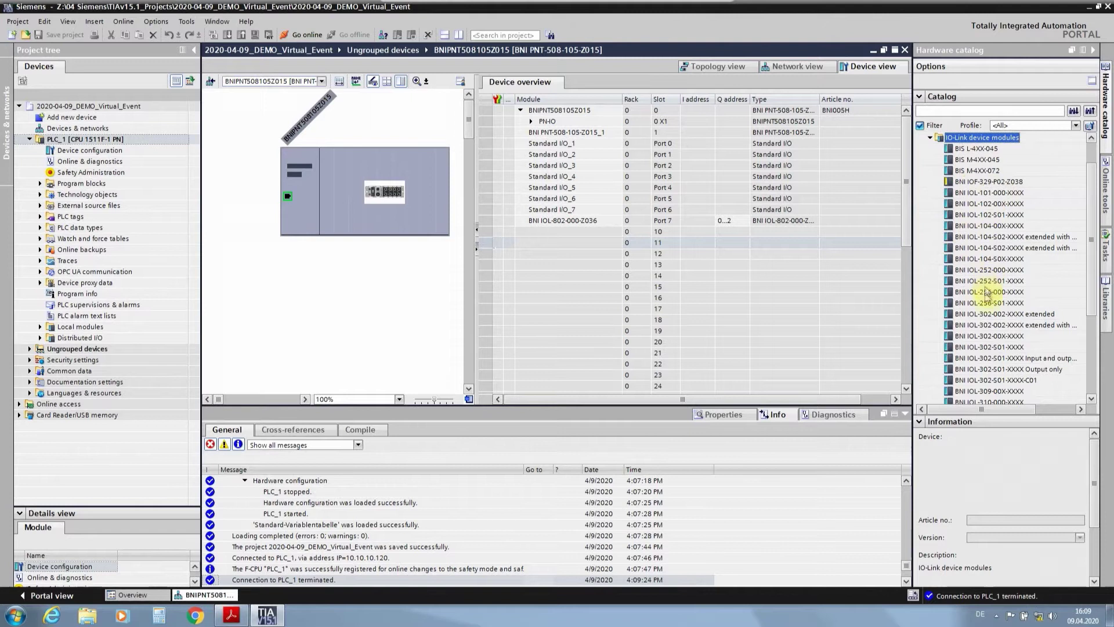
click(1091, 293)
drag(1091, 293, 1058, 382)
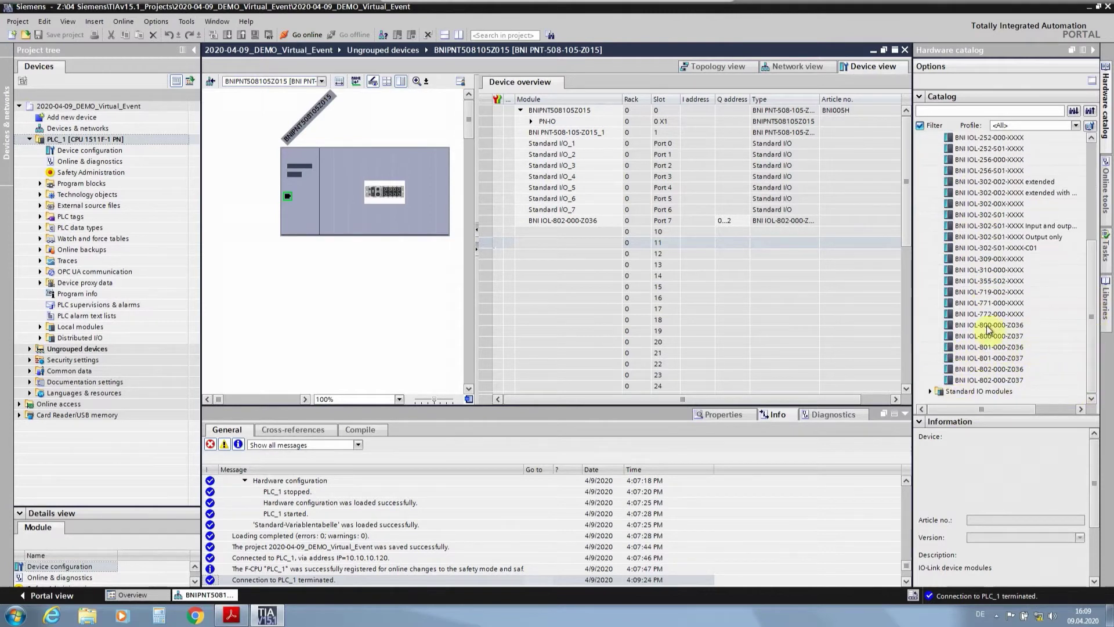
drag(1089, 282, 1089, 179)
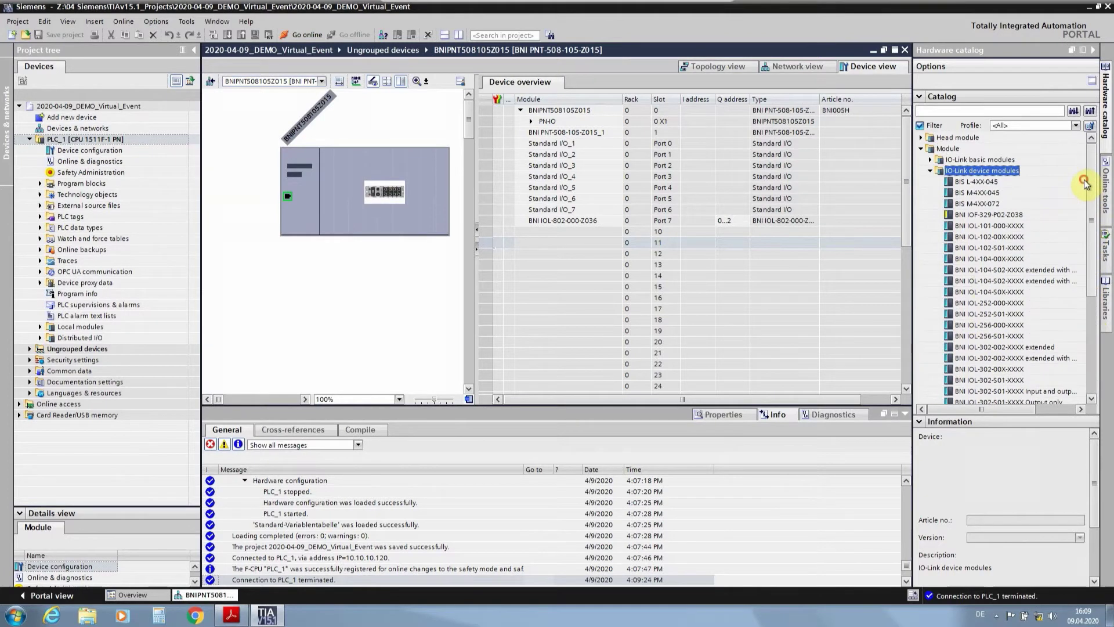
Show the properties of the BNI IOL-802-000-Z036 module on Port 7 in an enlarged properties area
click(576, 222)
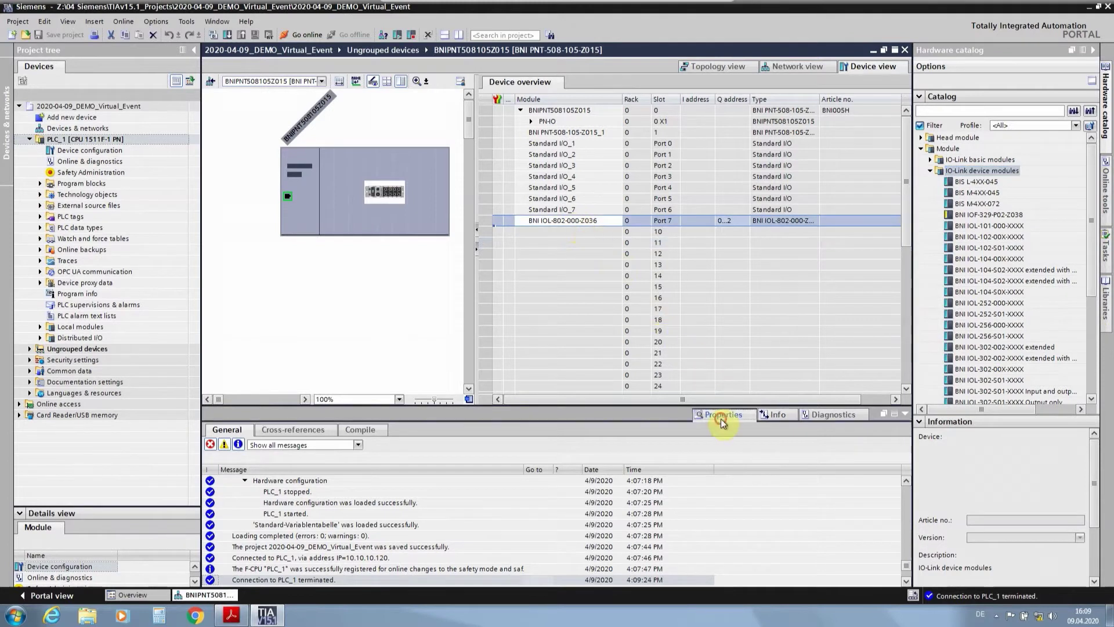
click(721, 418)
drag(651, 404, 668, 246)
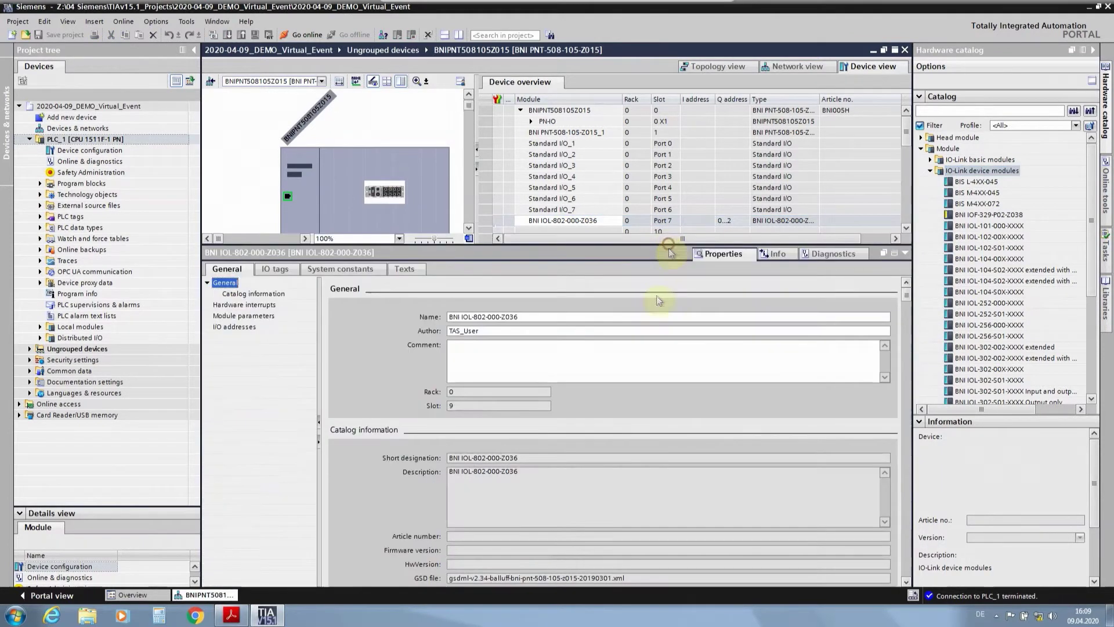
Display the Module parameters page of the BNI IOL-802-000-Z036 signal light module
click(248, 316)
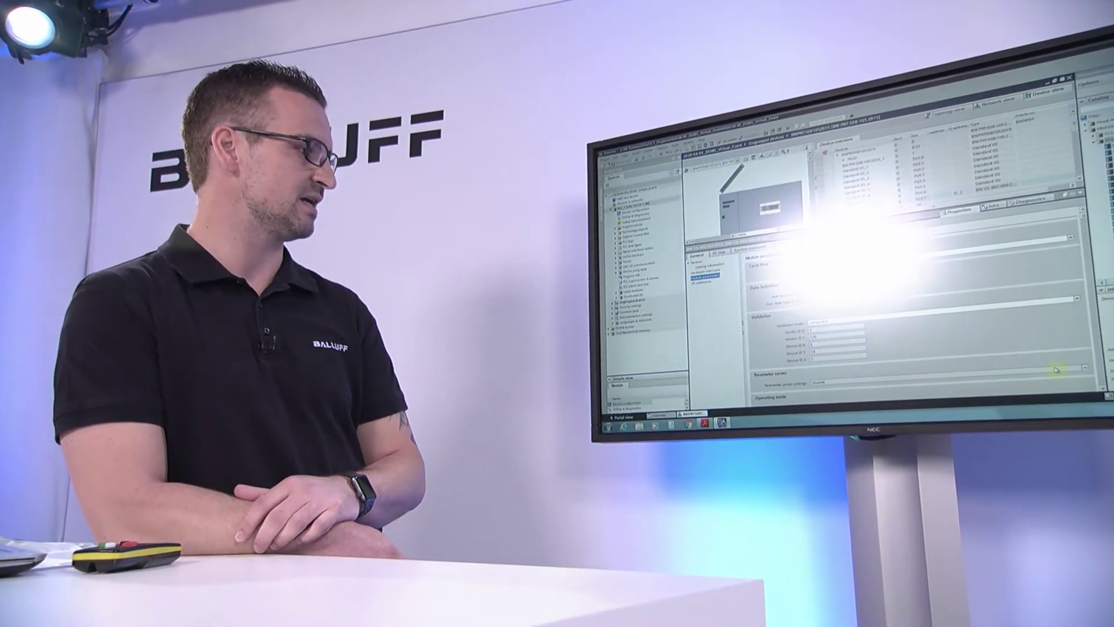
scroll(801, 336, down, 5)
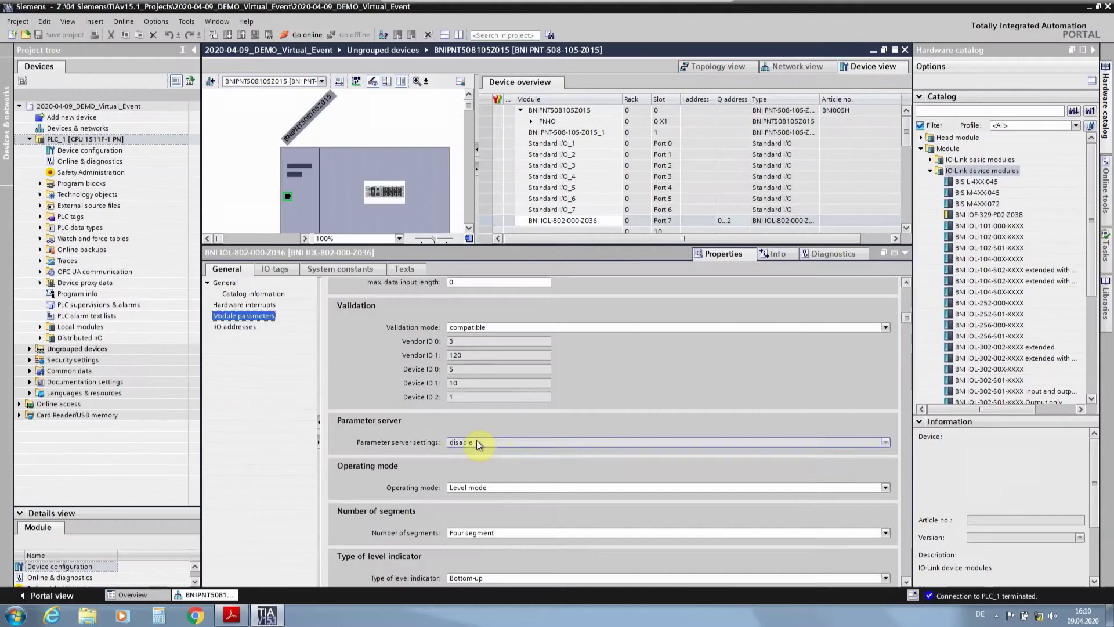
click(476, 440)
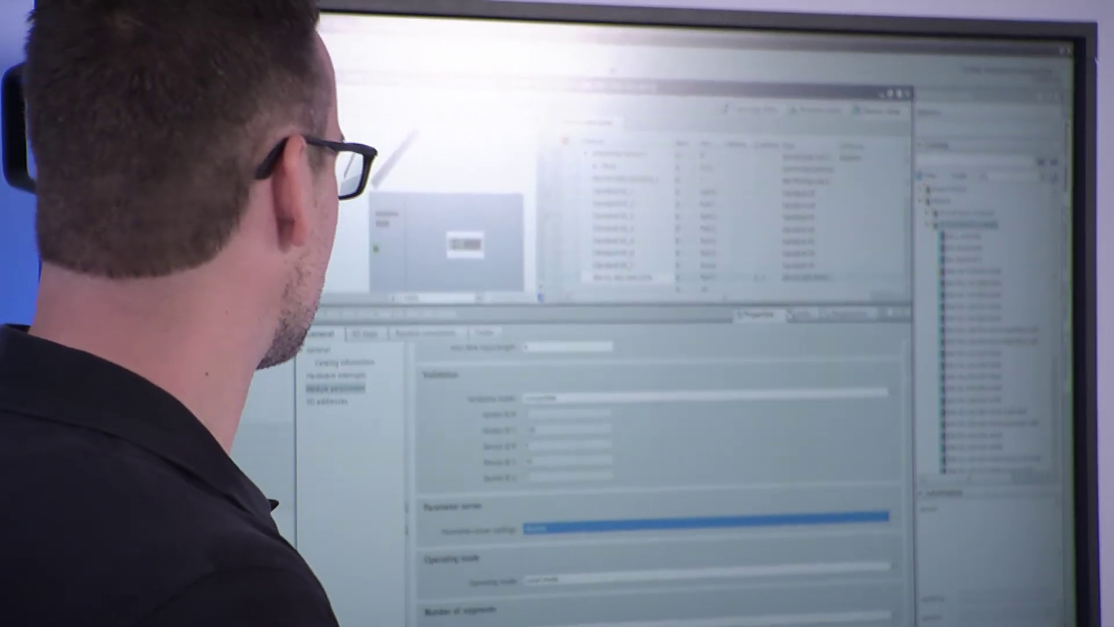
scroll(656, 464, down, 2)
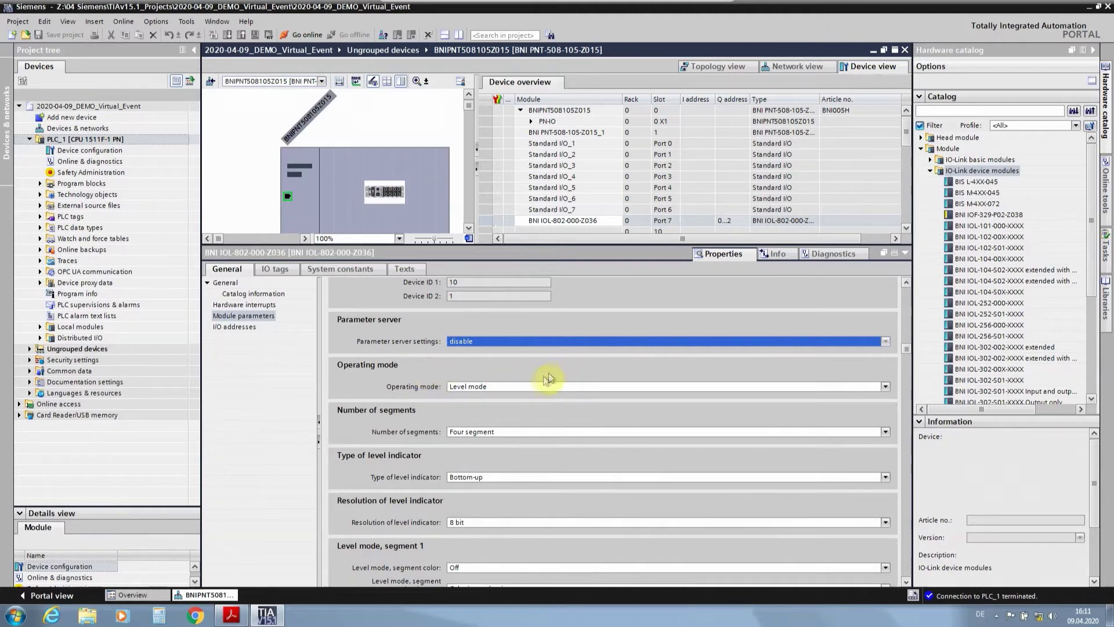
Choose Segment mode, Five segment and a Top-down level indicator for the signal light
click(520, 386)
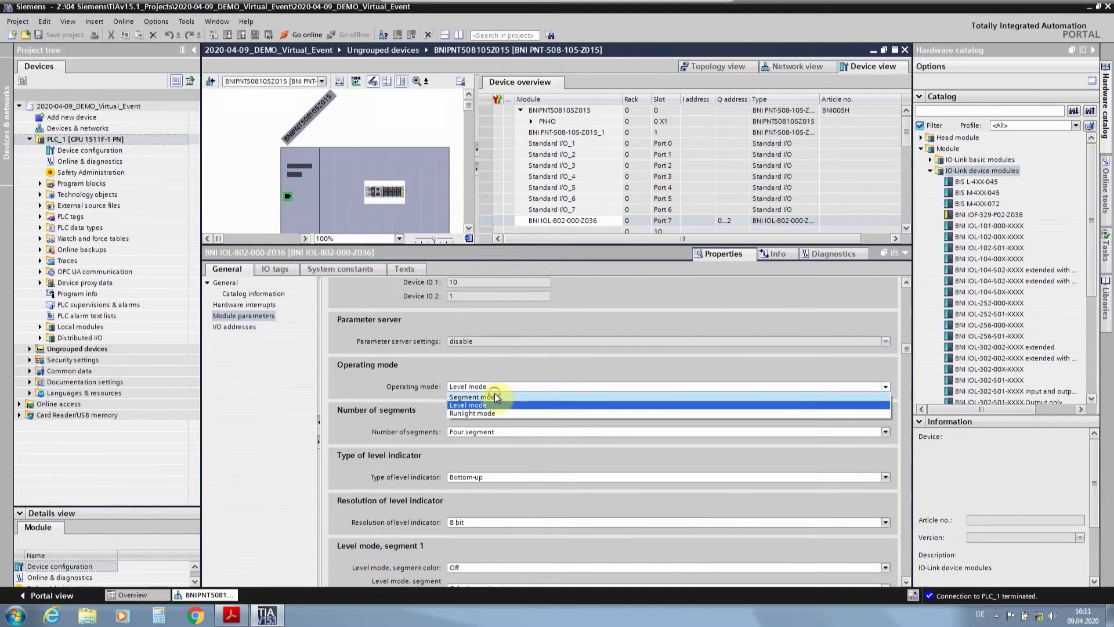
click(494, 396)
click(508, 431)
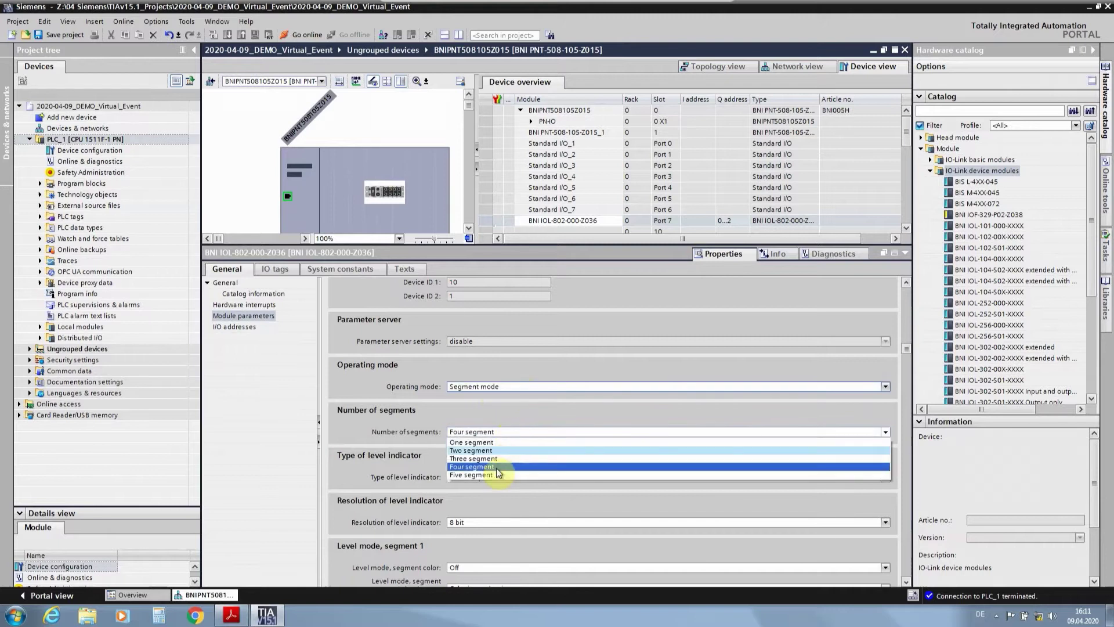
click(492, 477)
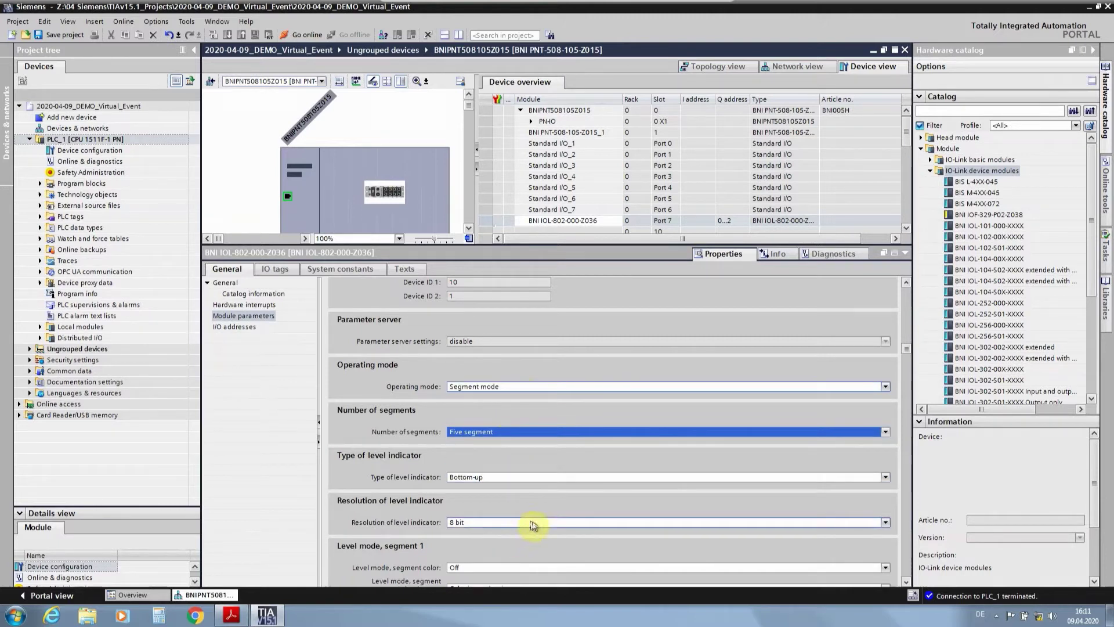
click(516, 478)
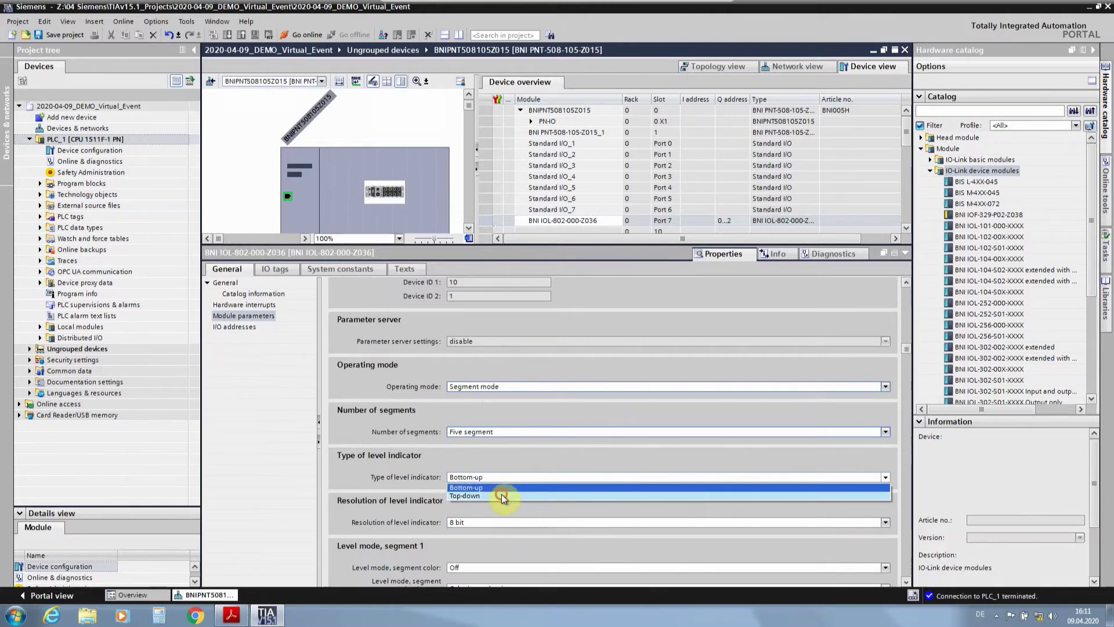
click(501, 493)
drag(906, 351, 908, 288)
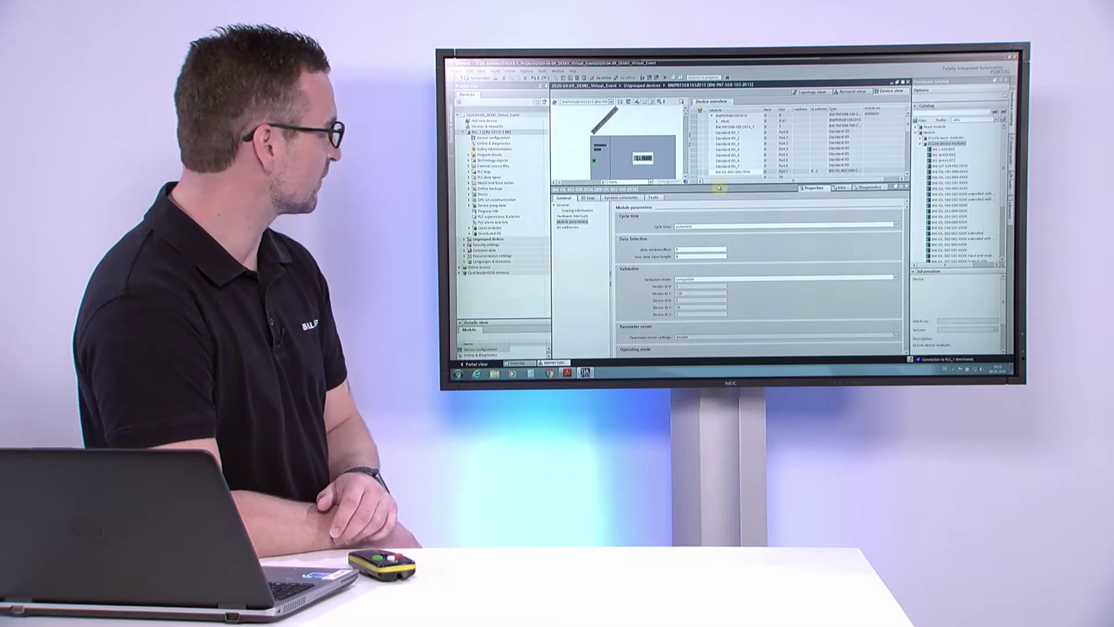
Enlarge the device overview and show head station BNIPNT508105Z015's General properties
drag(717, 184, 718, 242)
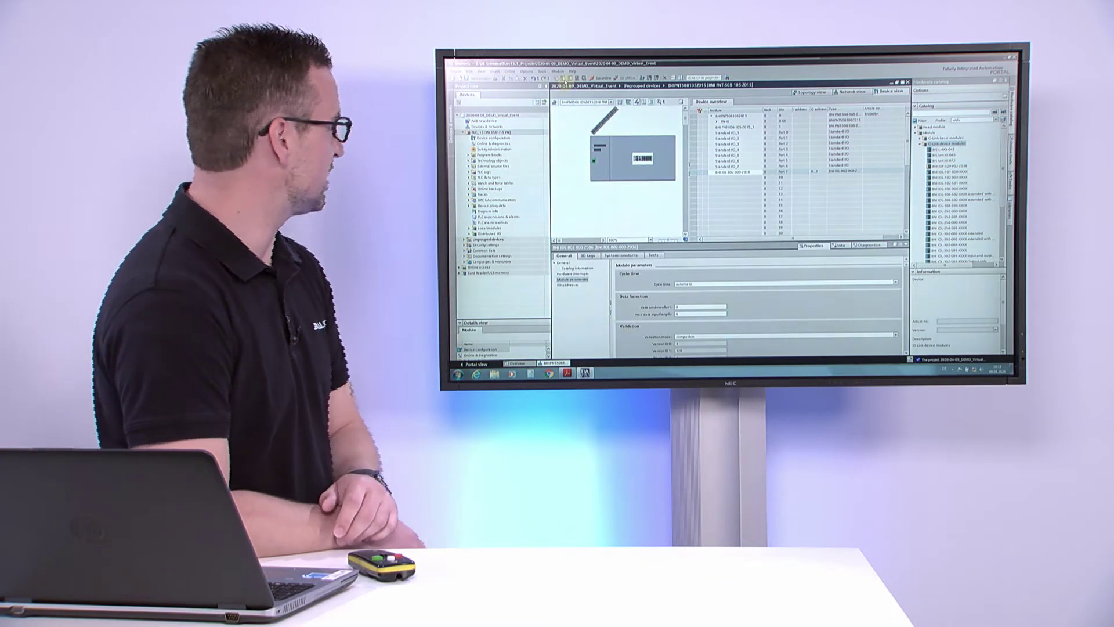
click(604, 150)
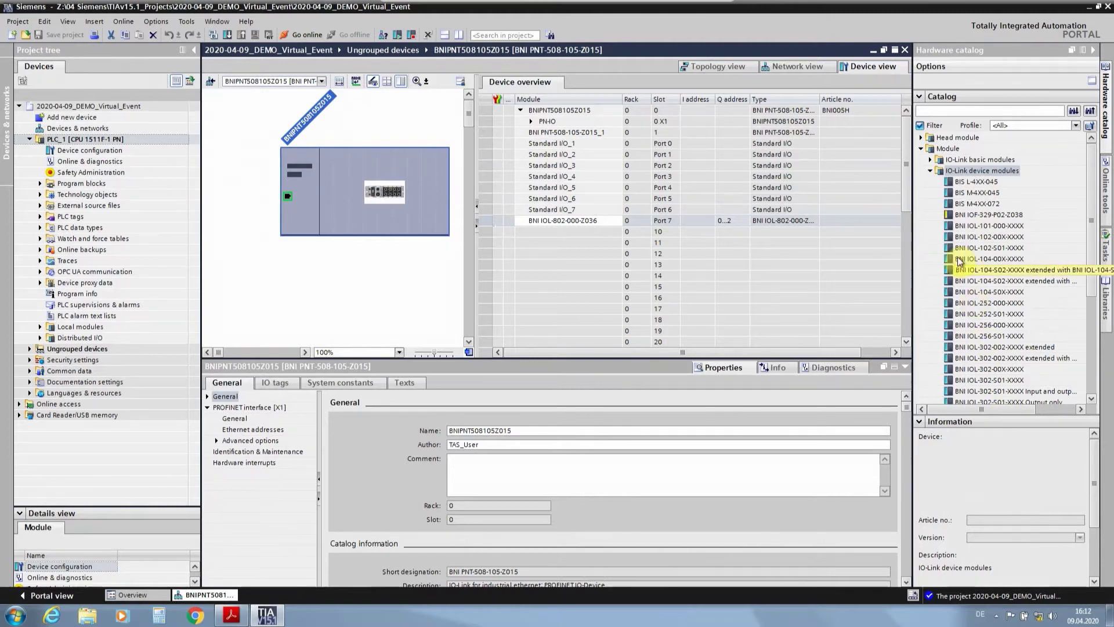
Delete Standard I/O_1 from Port 0 and insert an IOL_O_04 byte basic module there
click(931, 172)
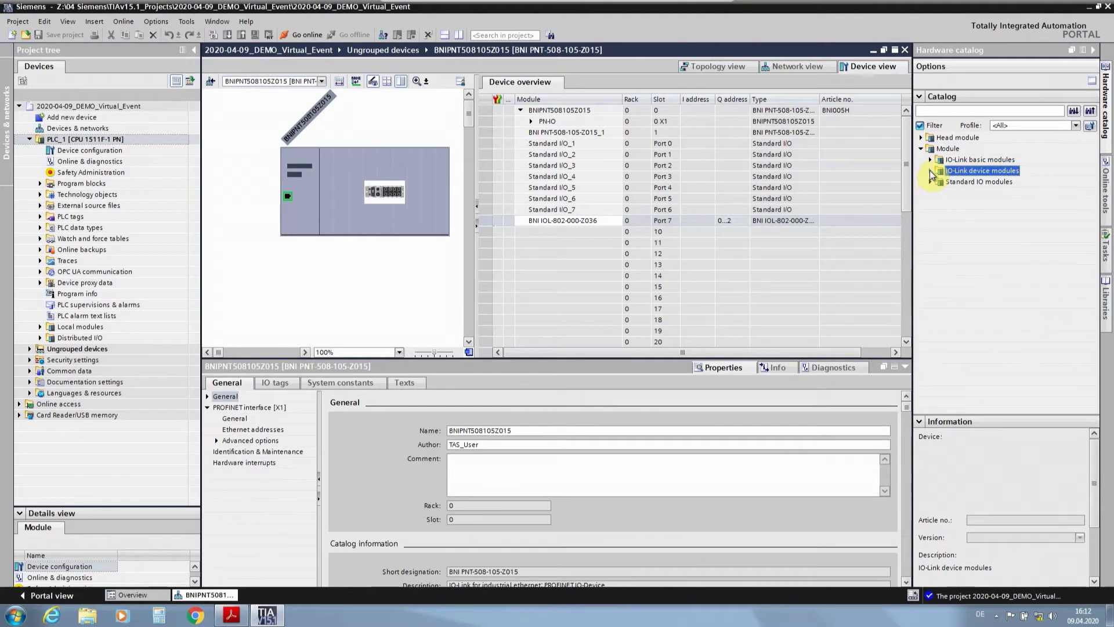
click(930, 162)
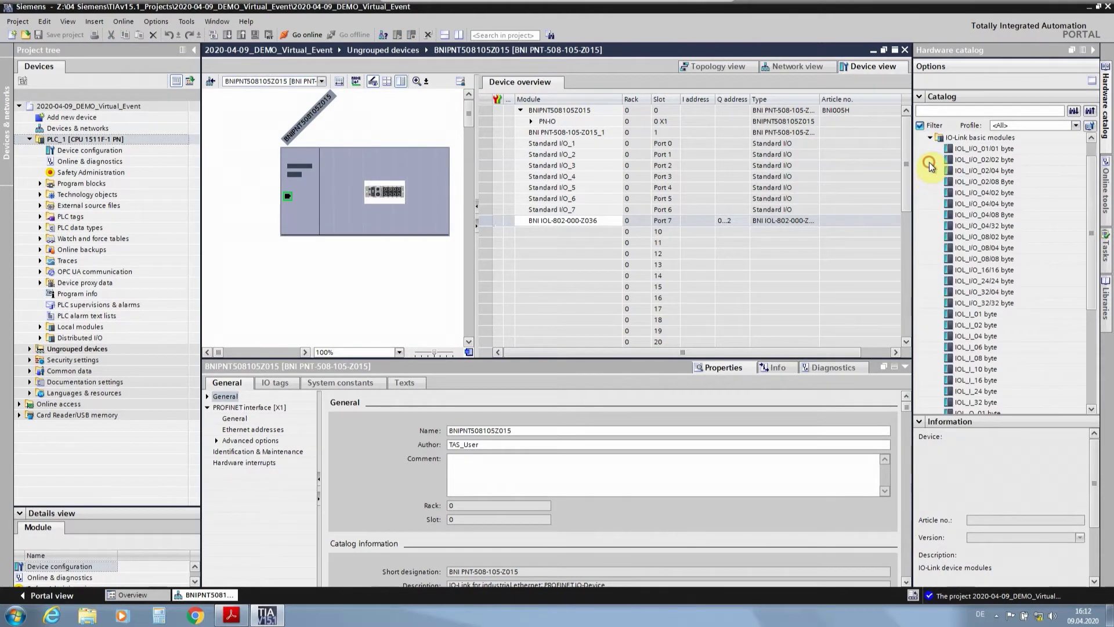
click(552, 146)
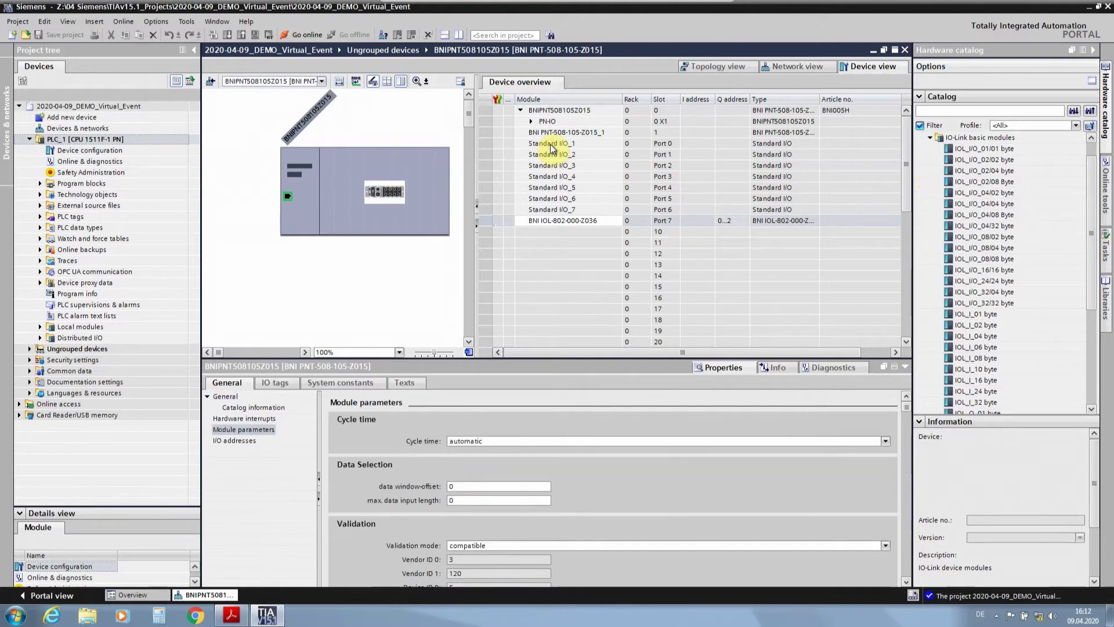
click(552, 146)
key(Delete)
key(Return)
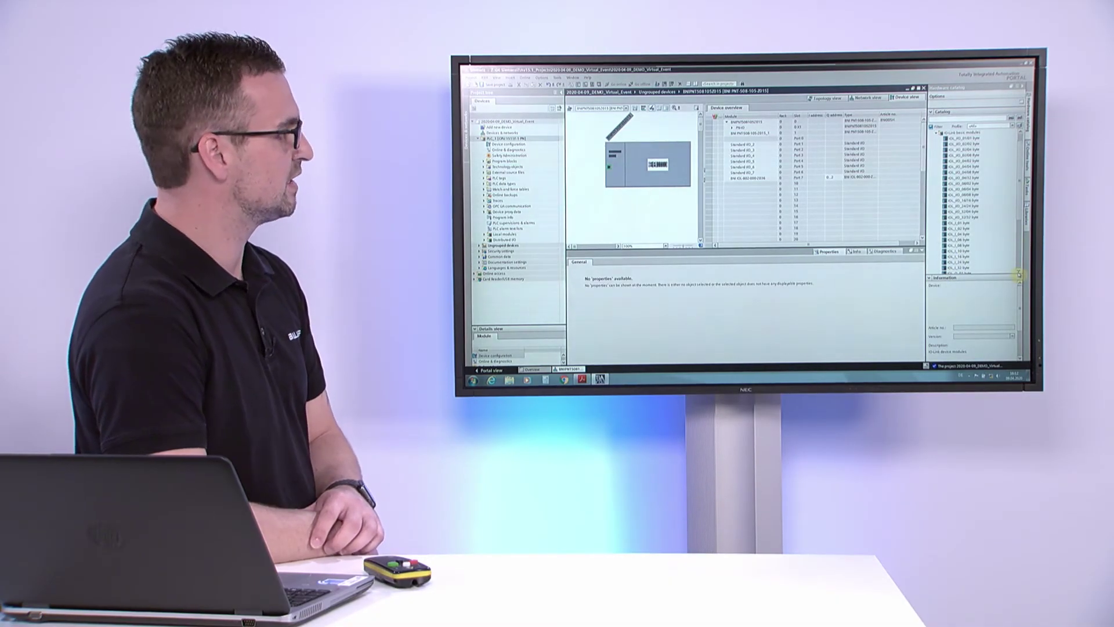
scroll(962, 269, down, 1)
drag(962, 269, 747, 139)
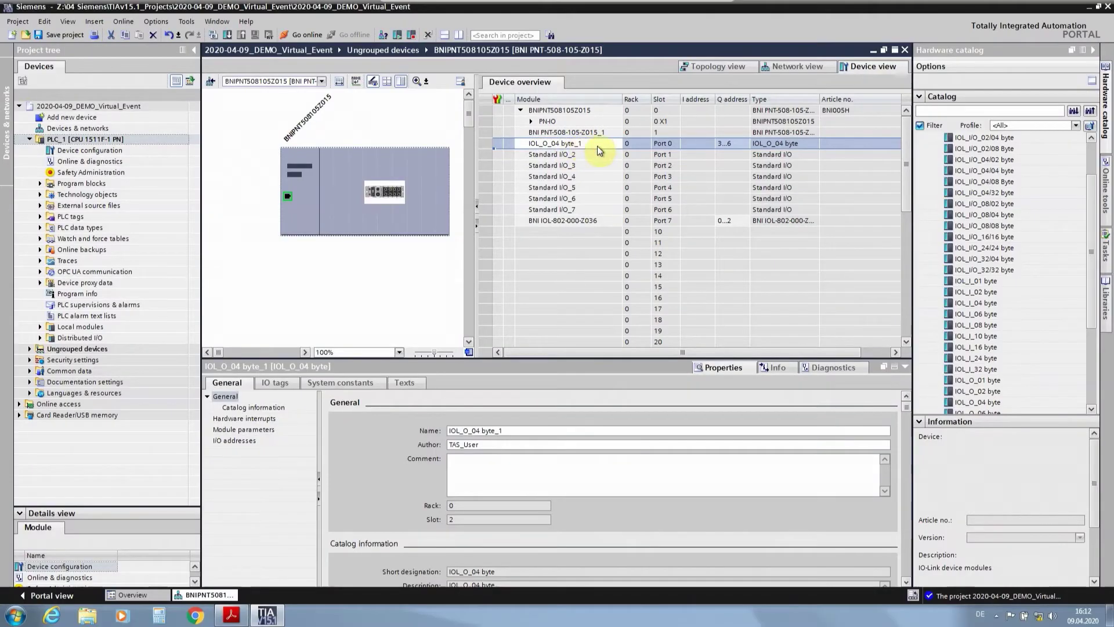
Rename the Port 0 module to 'Signallight Type A' and show its module parameters
click(592, 145)
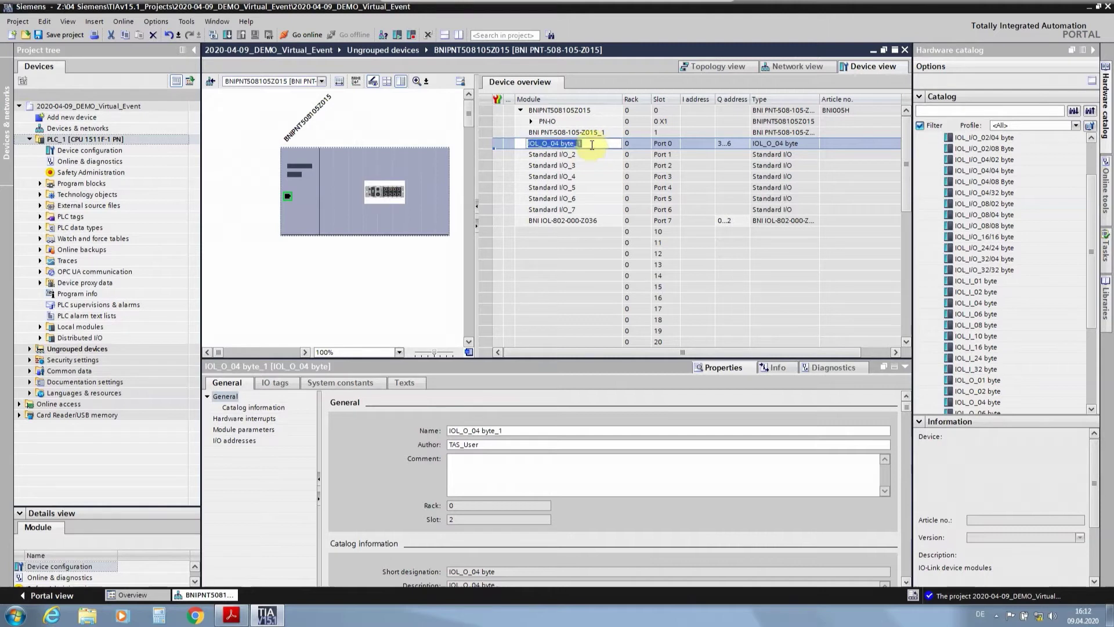
text(Signallight Type A)
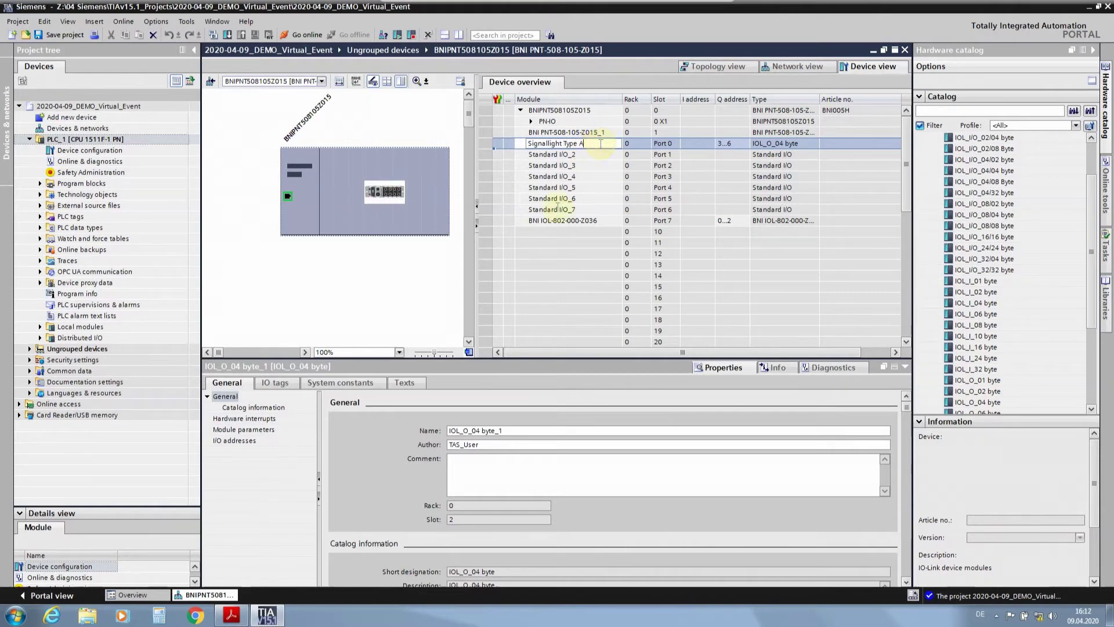
key(Return)
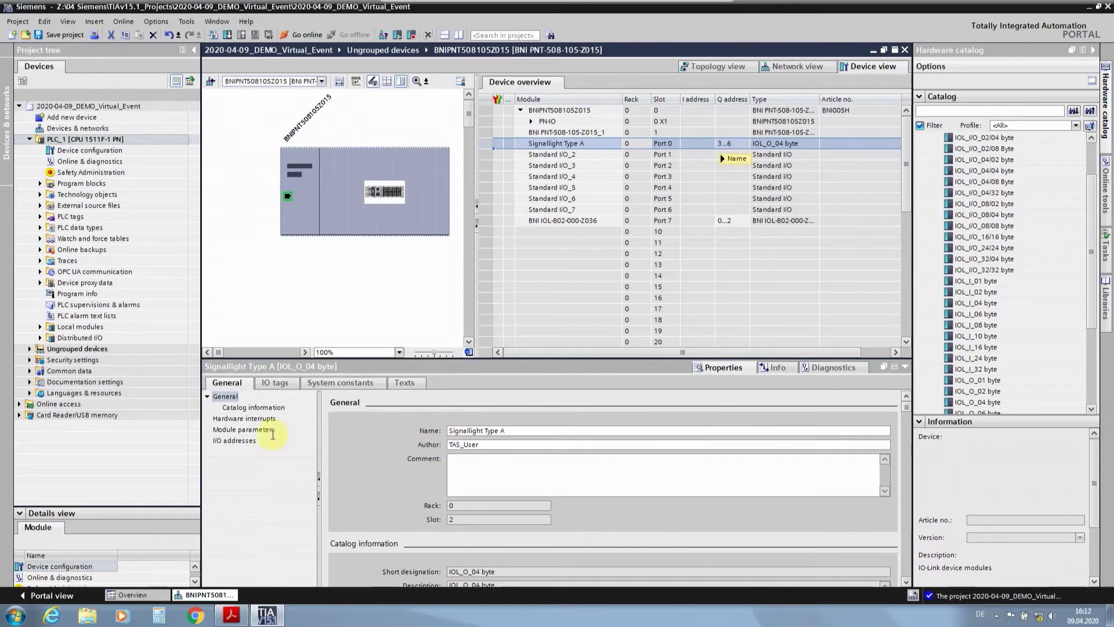
click(242, 430)
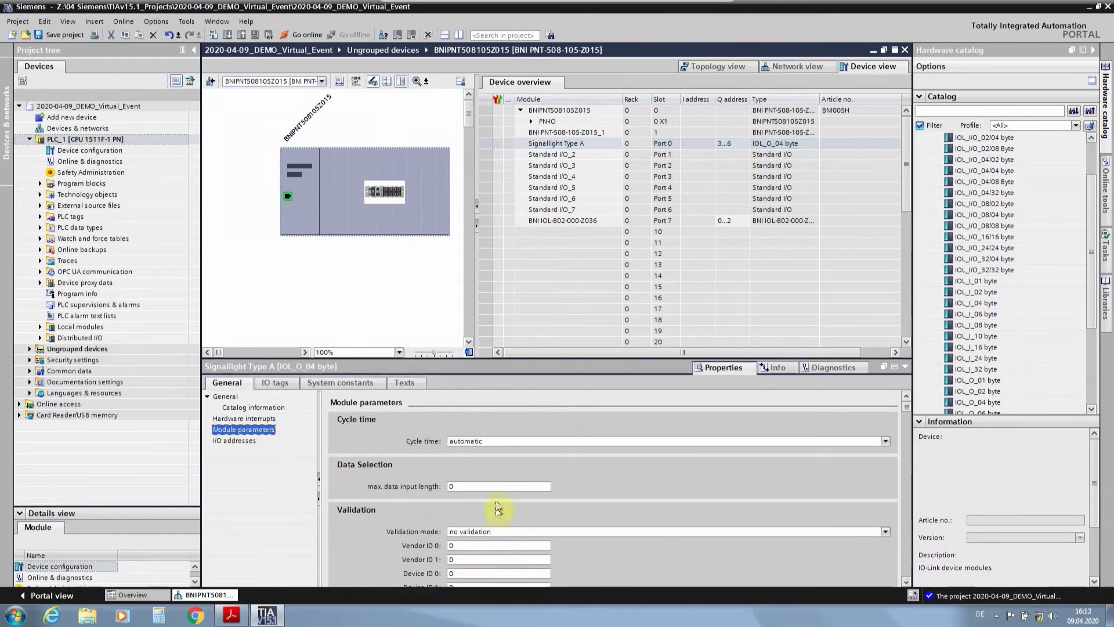
click(496, 481)
scroll(494, 491, down, 4)
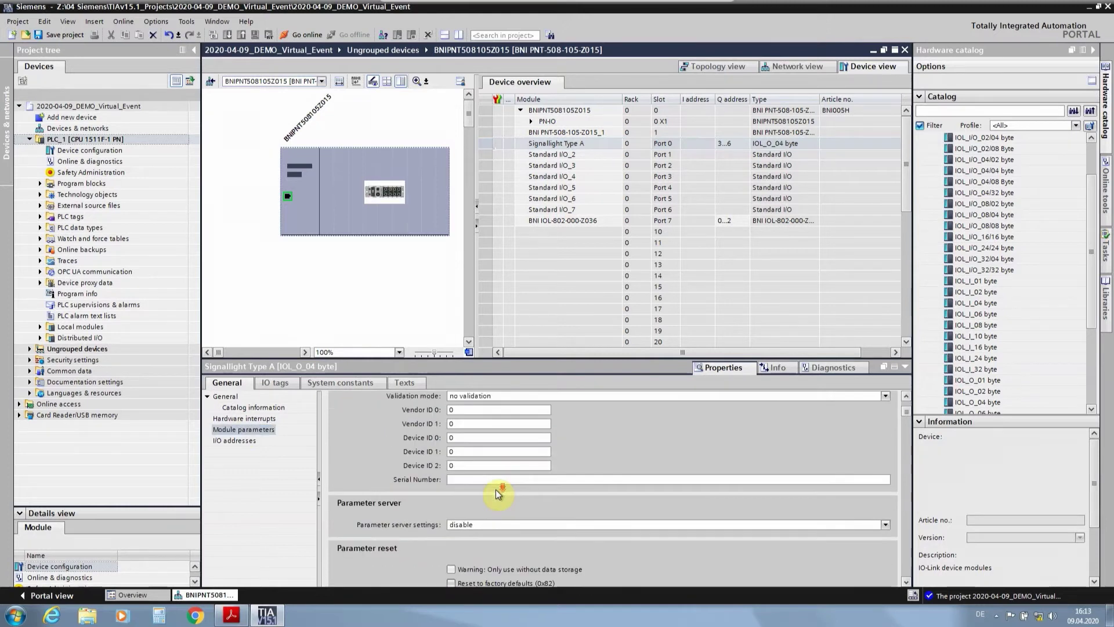
Set compatible validation with Vendor IDs 3 and 120 and Device IDs 5 and 10
click(498, 397)
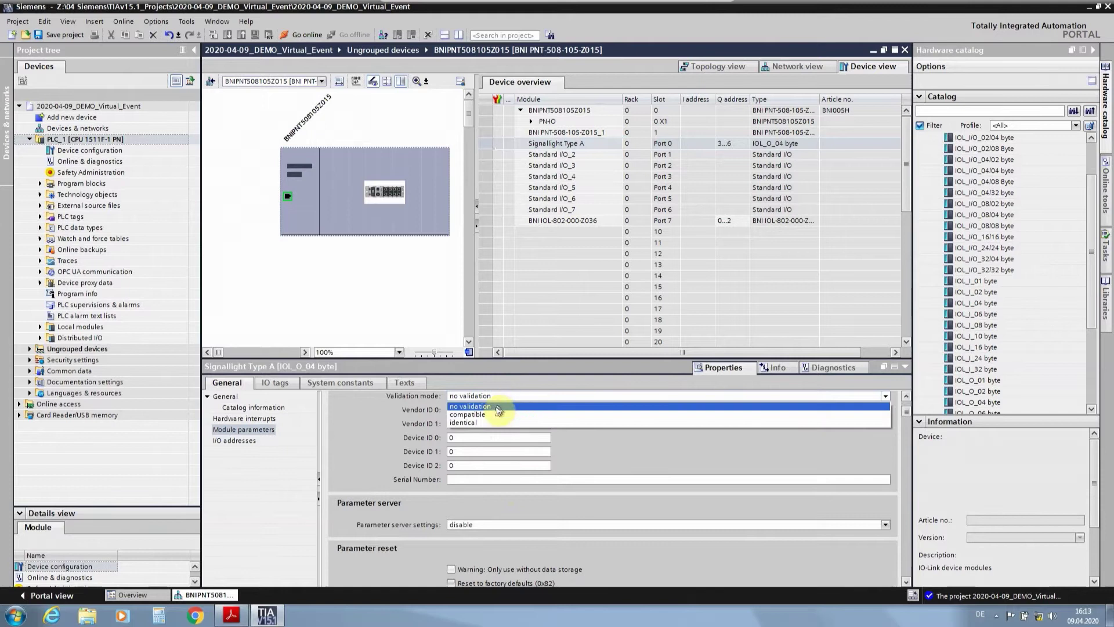
click(486, 415)
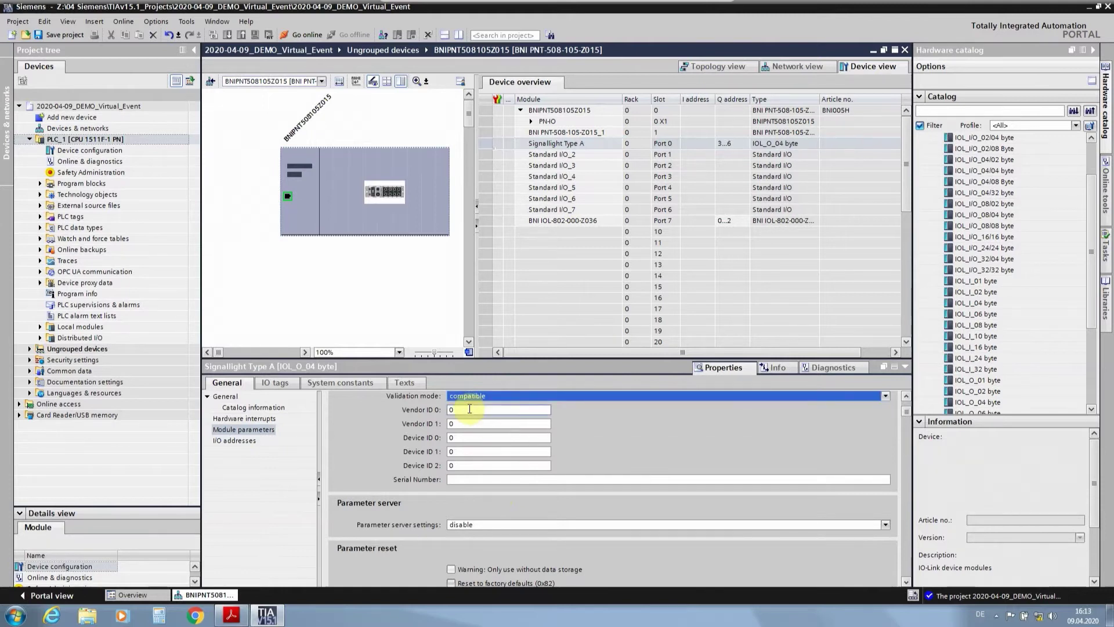
click(469, 409)
text(3)
key(Tab)
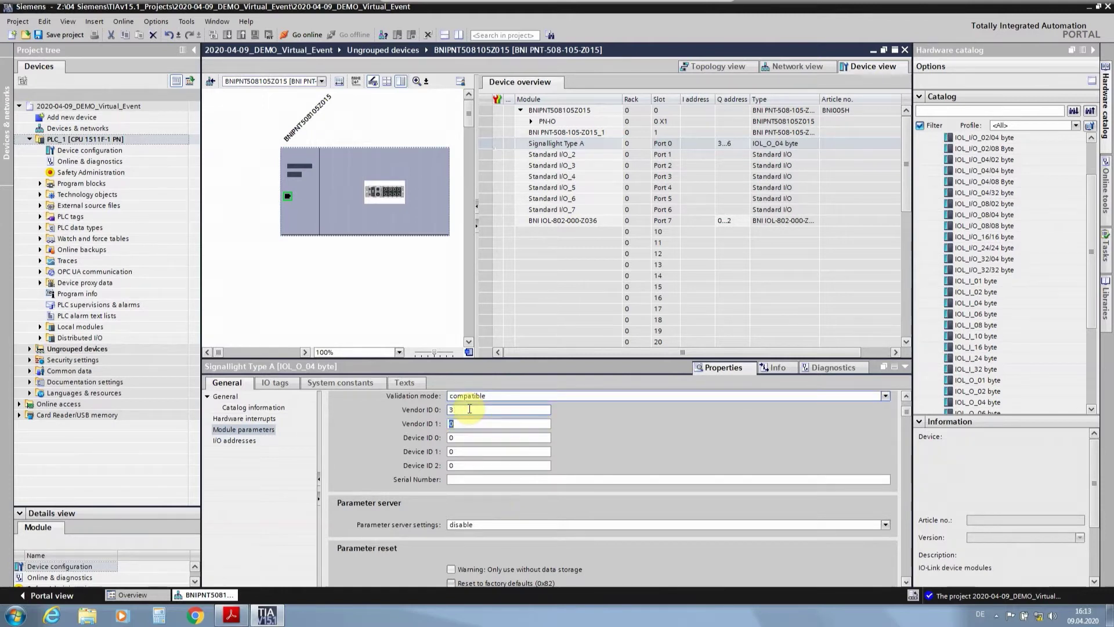
text(1)
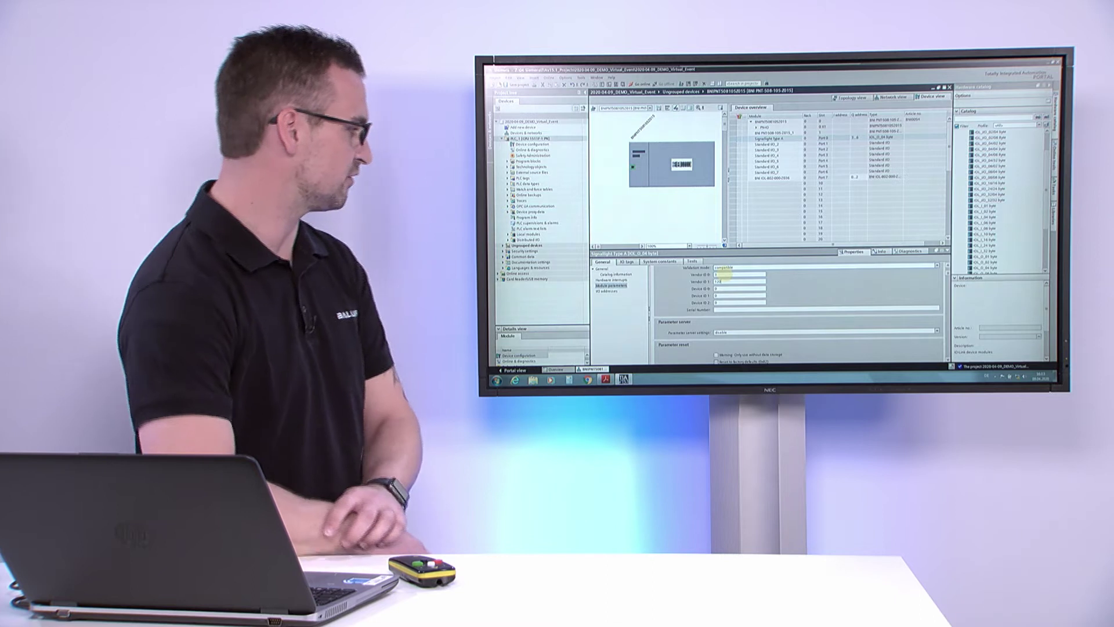
key(Tab)
key(Tab)
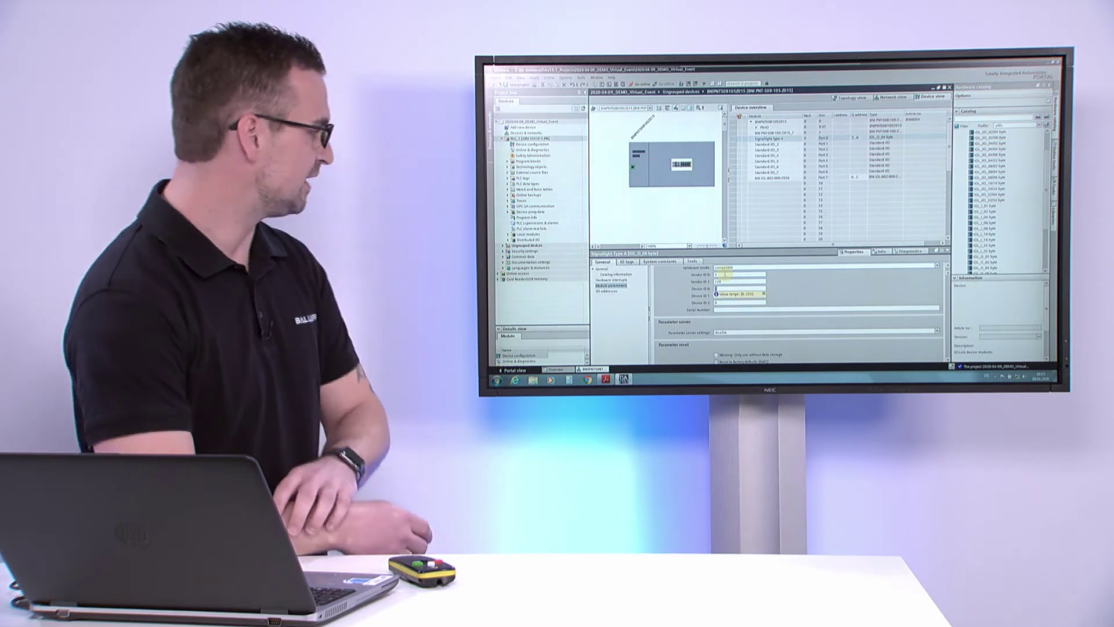
text(5)
key(Tab)
text(10)
key(Tab)
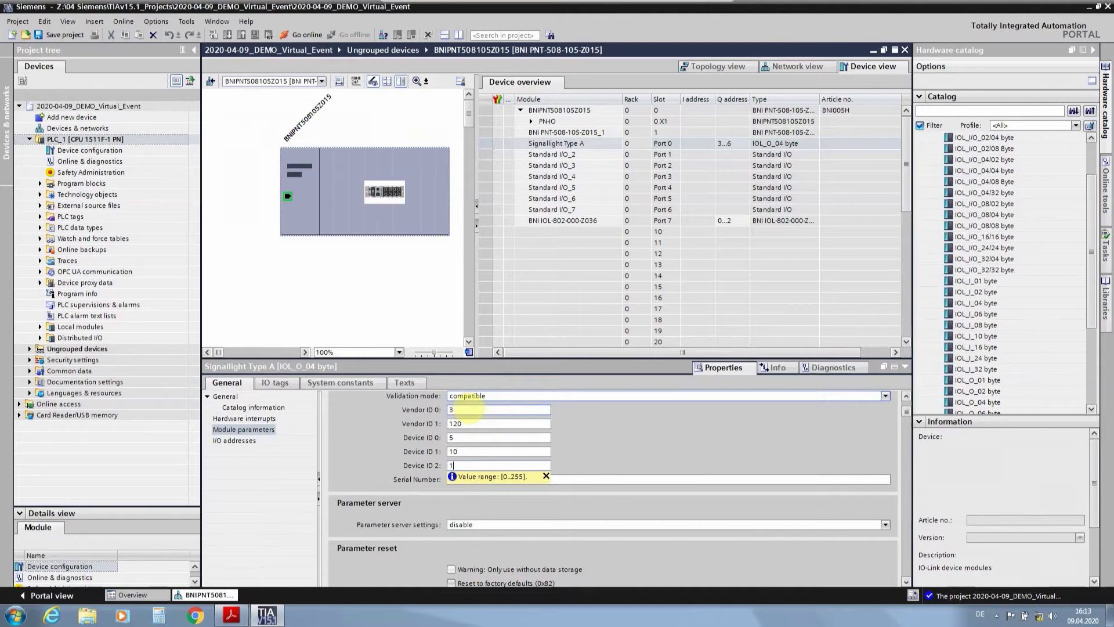
click(231, 614)
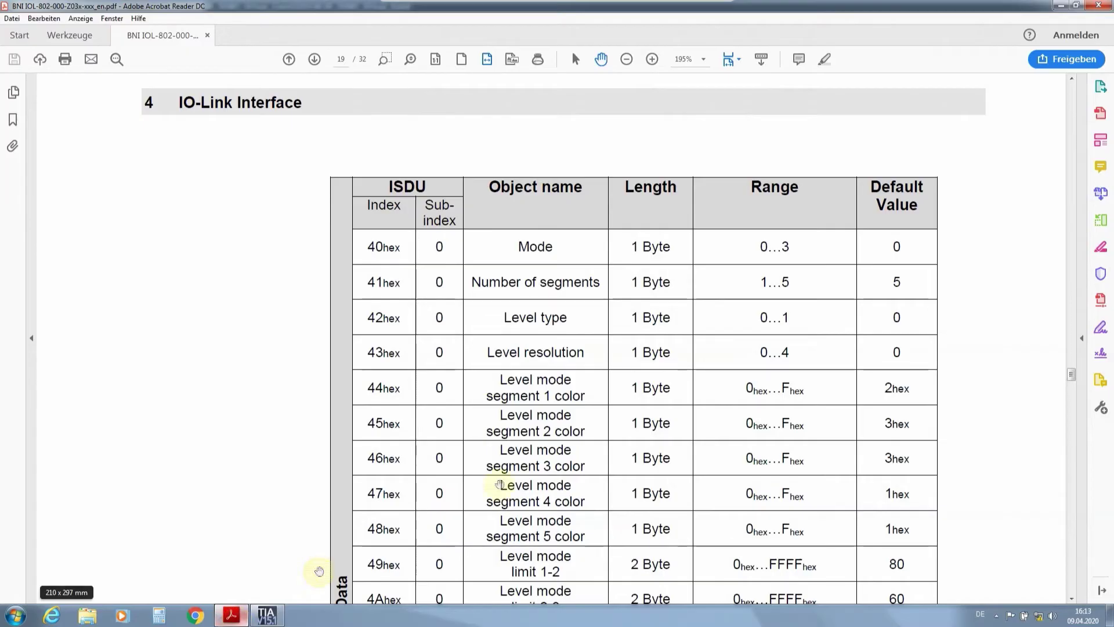
scroll(498, 465, up, 15)
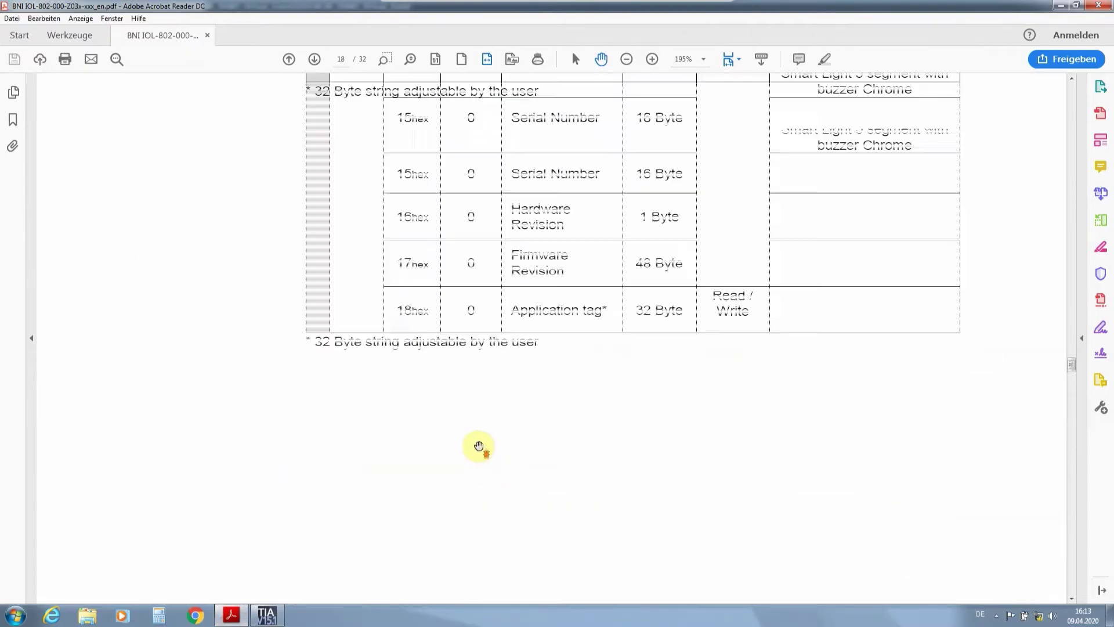
scroll(479, 445, up, 10)
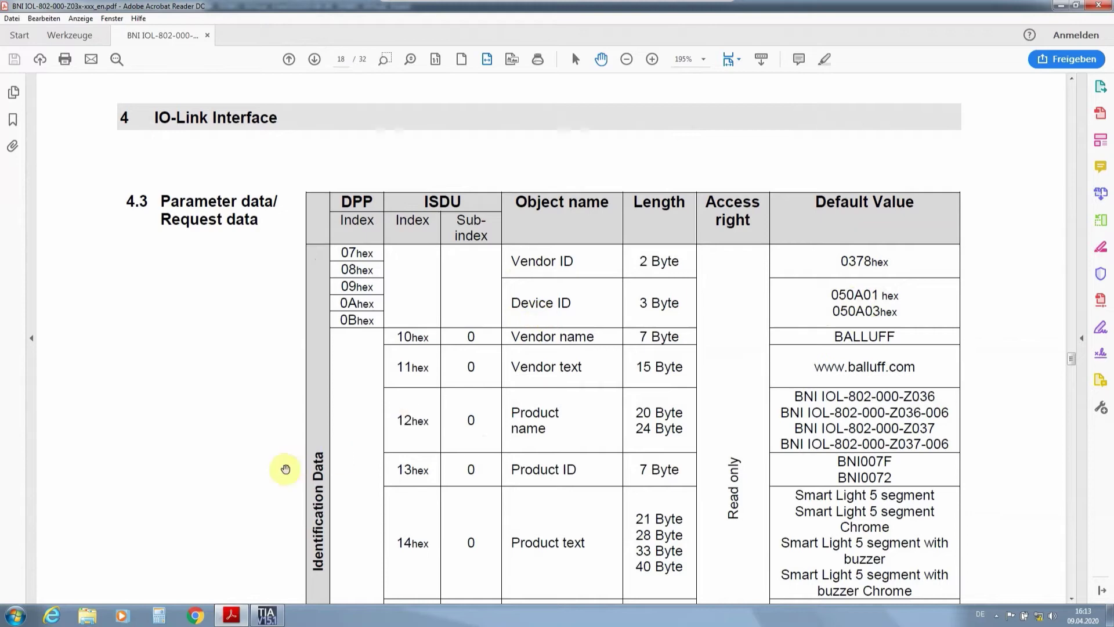
click(276, 619)
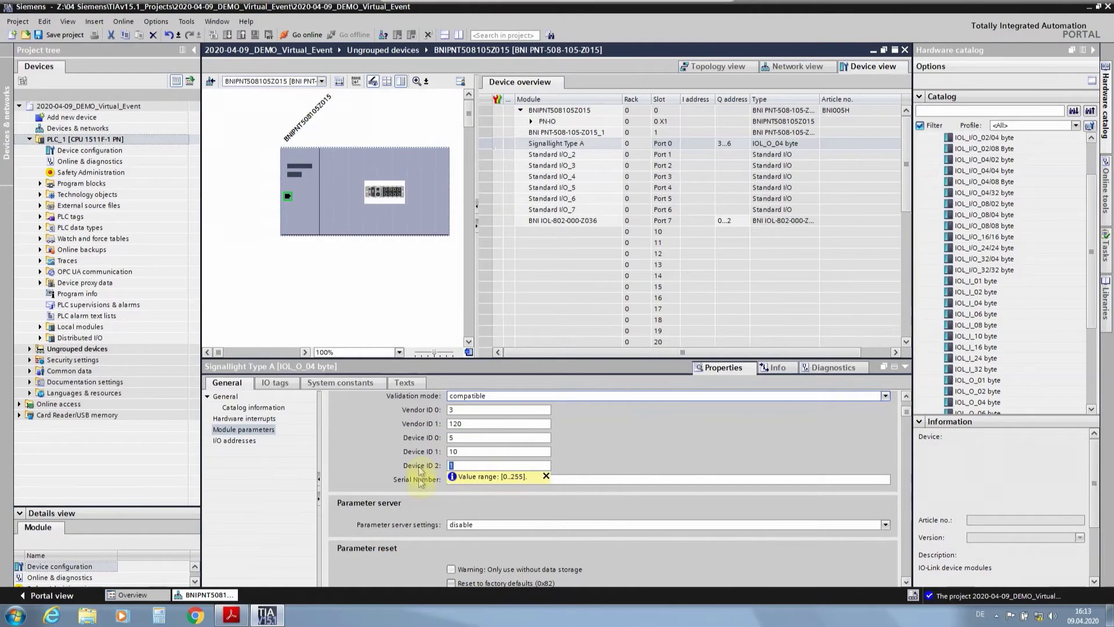
Enable Reset to factory defaults (0x82) and Start Block parametrization (0x03) for Signallight Type A
click(617, 430)
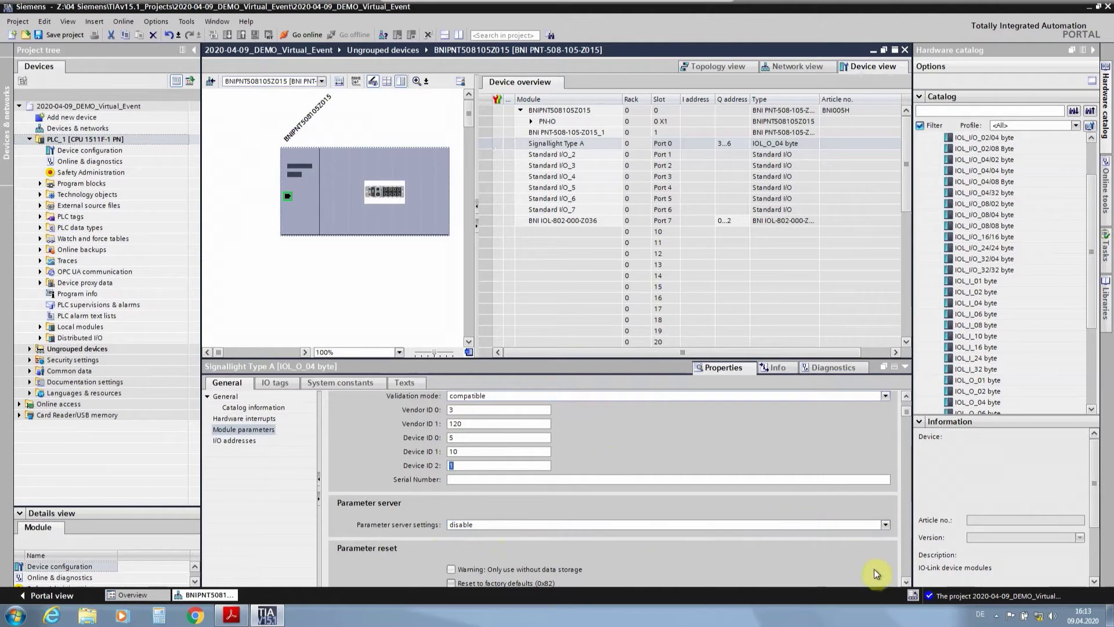
click(906, 582)
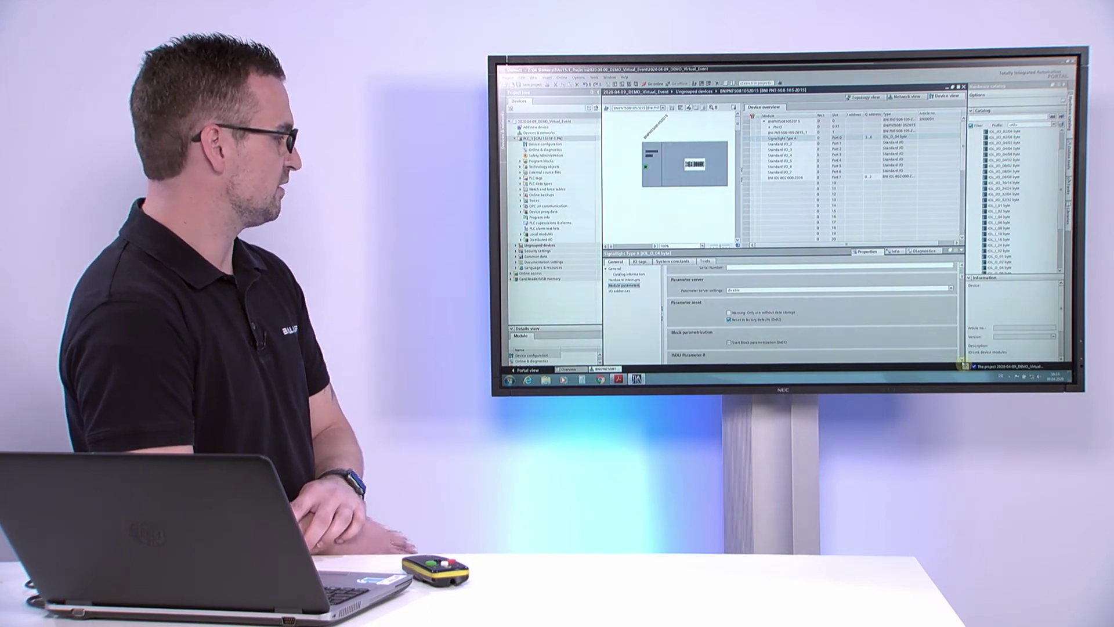
scroll(960, 359, down, 3)
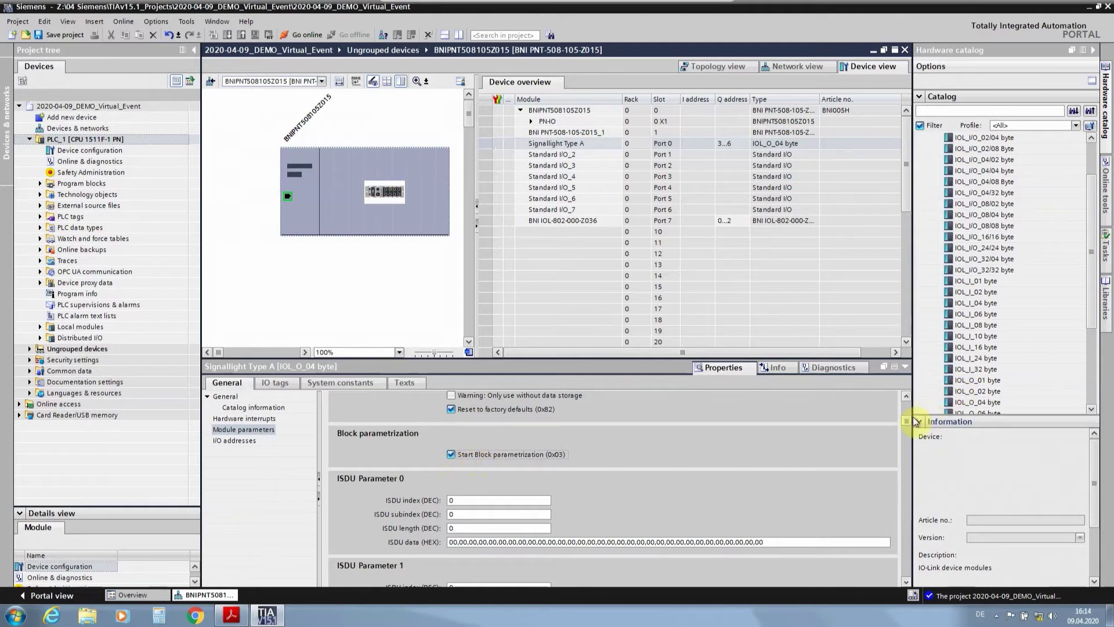
Leave End block parametrization off and untick Start Block parametrization
drag(907, 420, 904, 566)
click(452, 484)
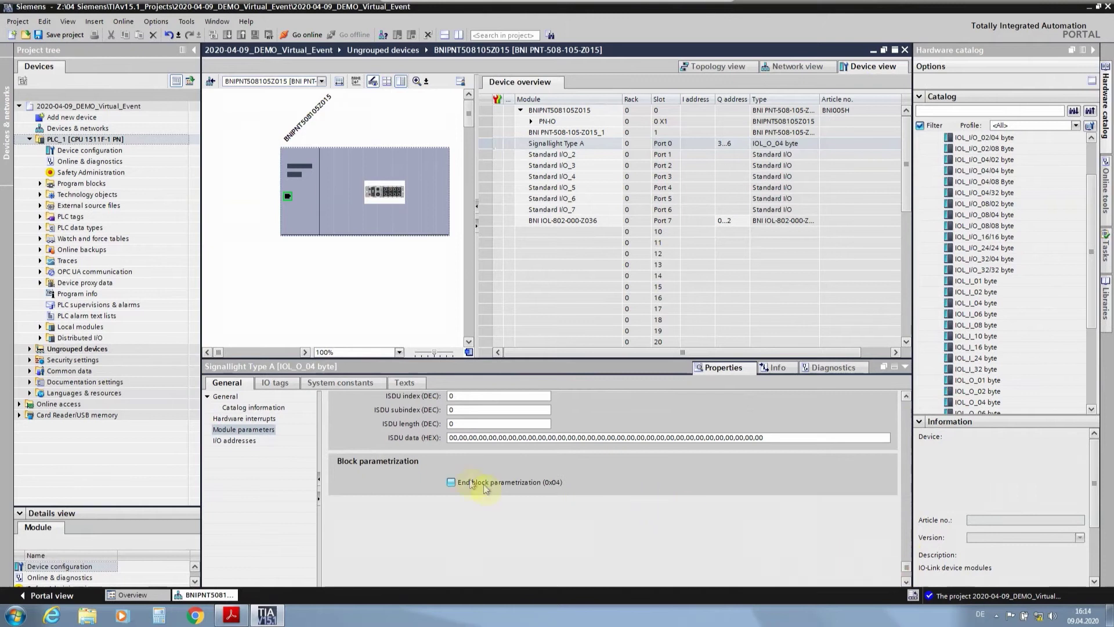
click(451, 482)
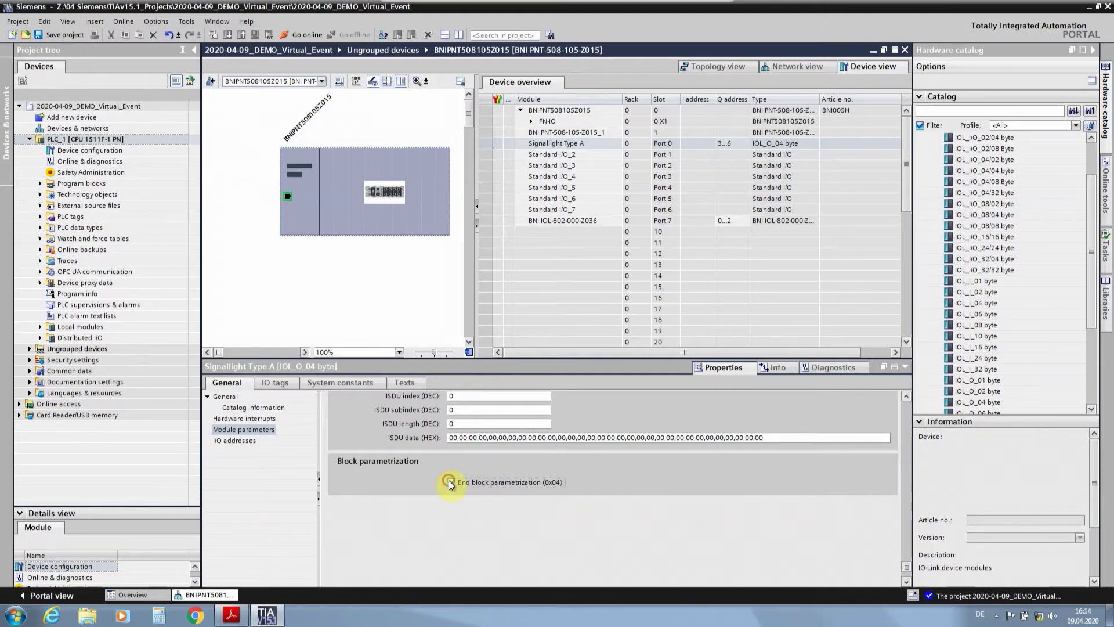
drag(903, 570, 906, 420)
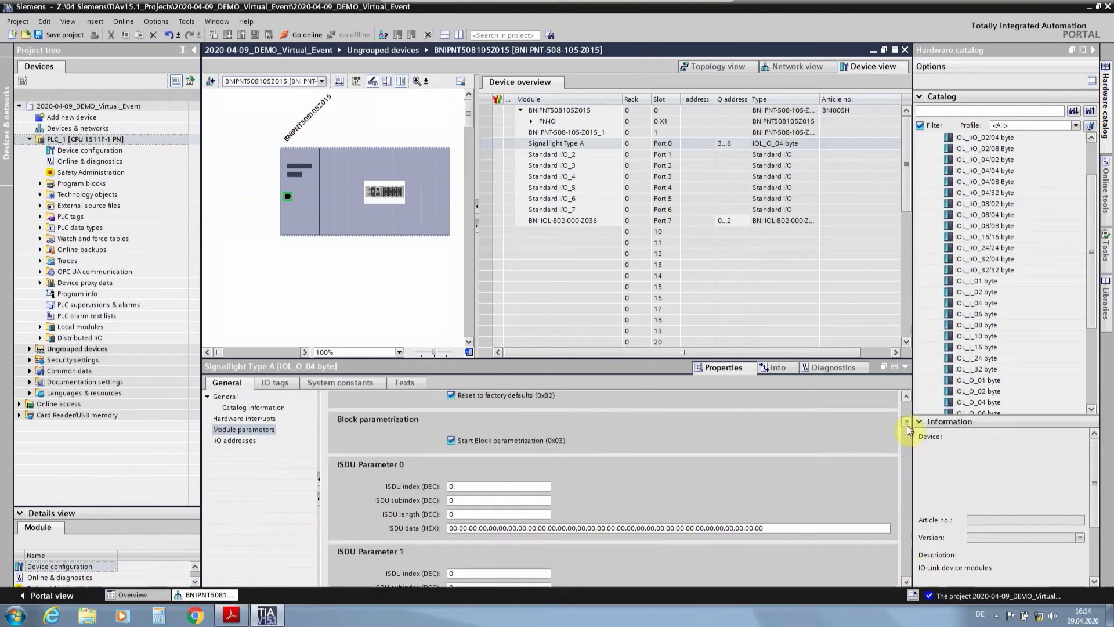
click(451, 454)
scroll(906, 579, down, 5)
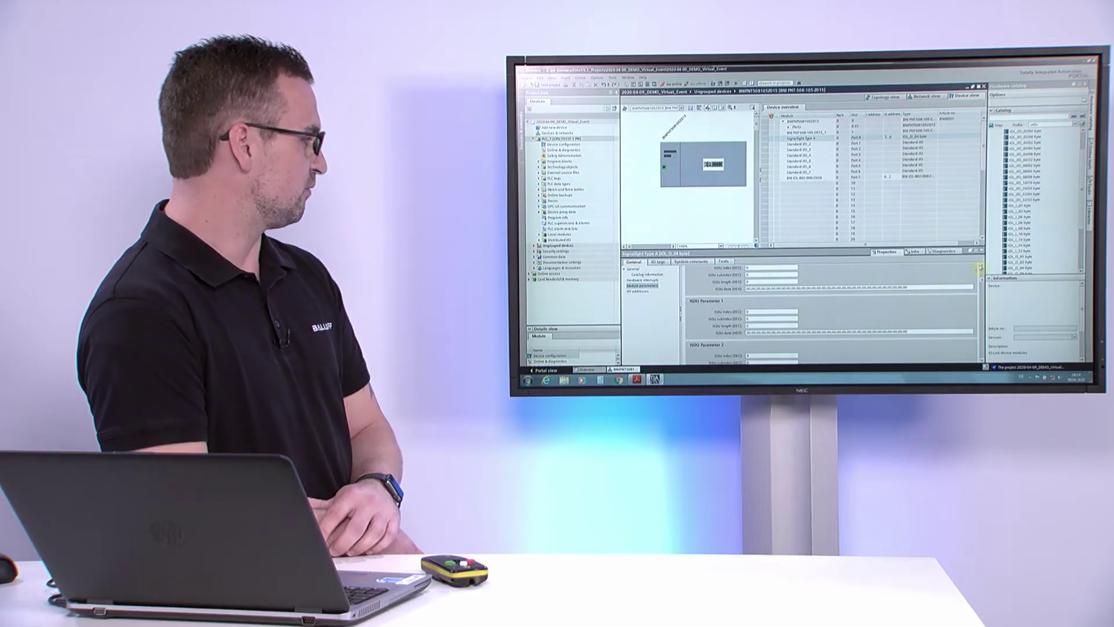
scroll(759, 297, up, 3)
Give ISDU Parameter 0 index 64 and length 1
click(758, 291)
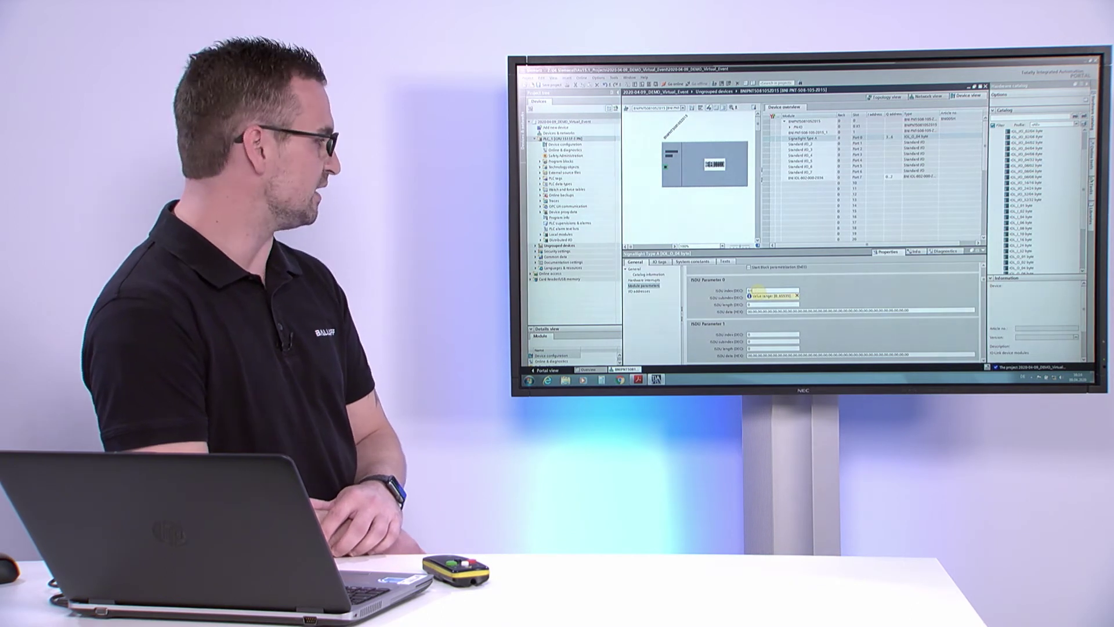
text(64)
key(Tab)
key(Tab)
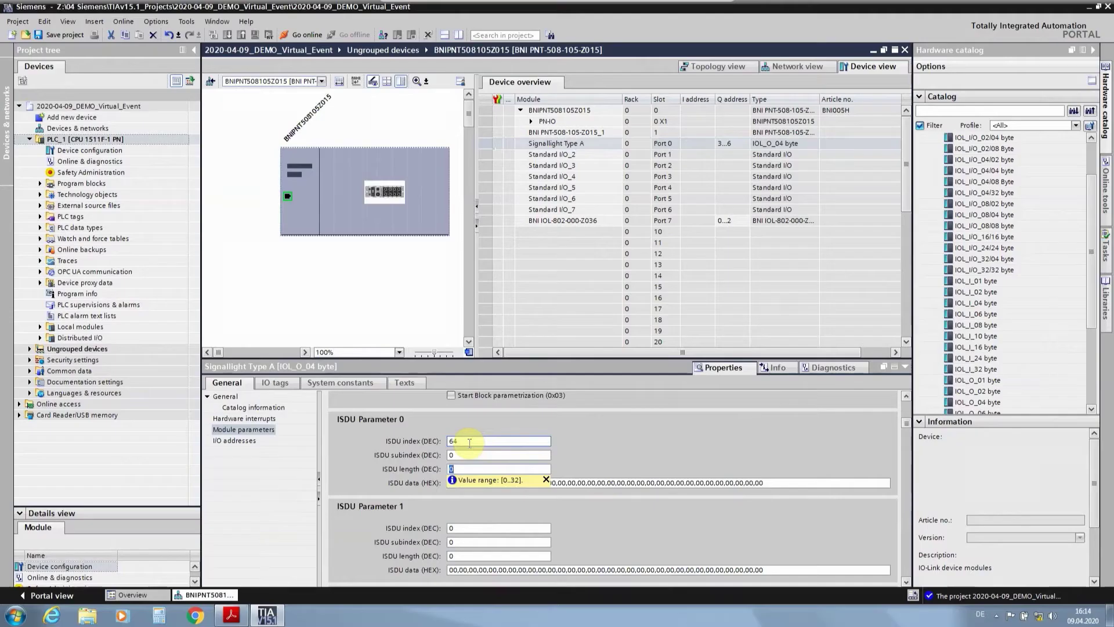
text(1)
key(Tab)
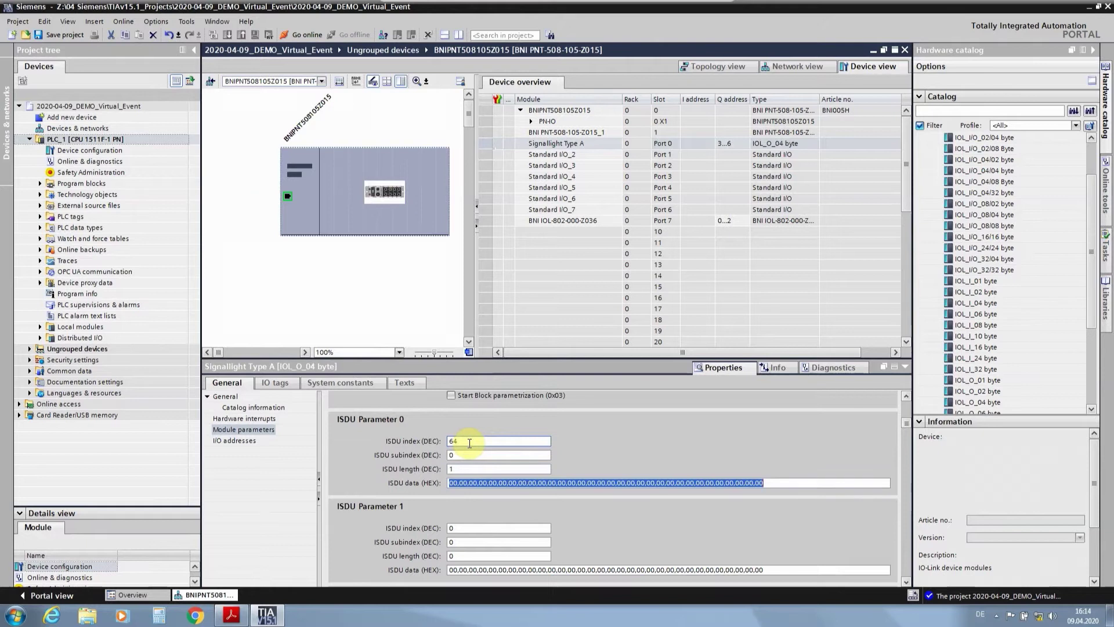
Enter data 01 for ISDU Parameter 0, and index 65, length 1, data 03 for Parameter 1
click(450, 484)
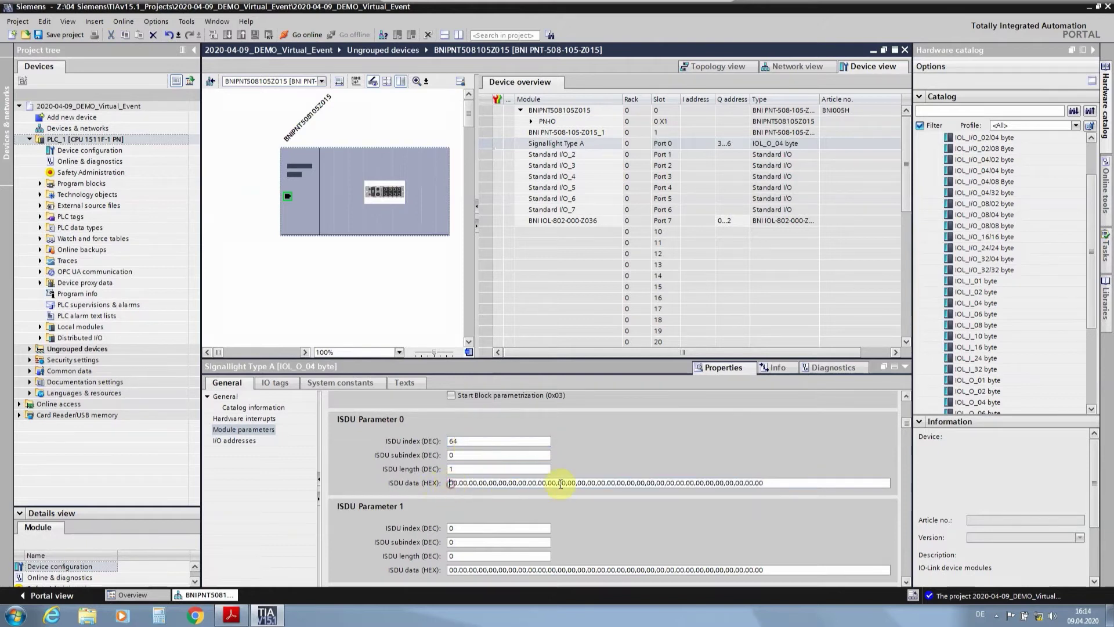
text(01)
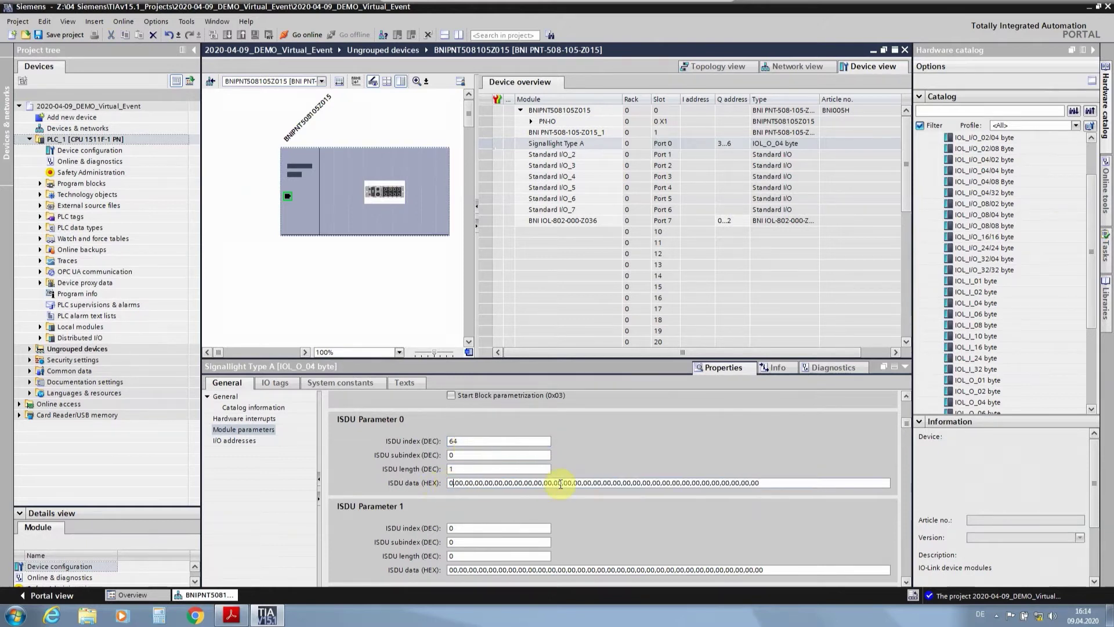
click(463, 526)
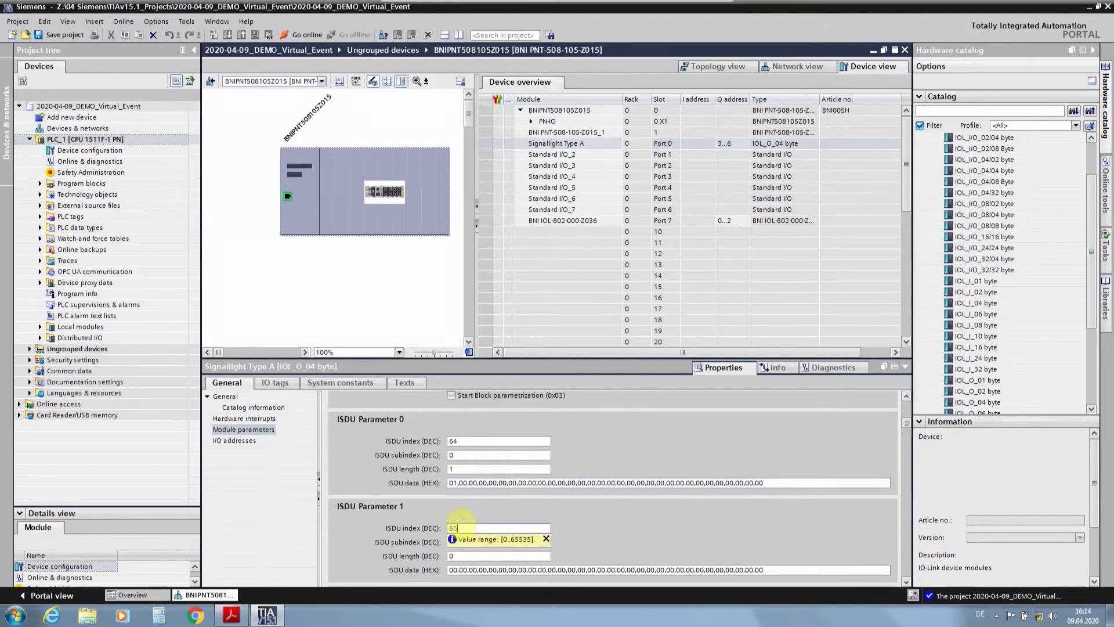
text(65)
key(Tab)
key(Tab)
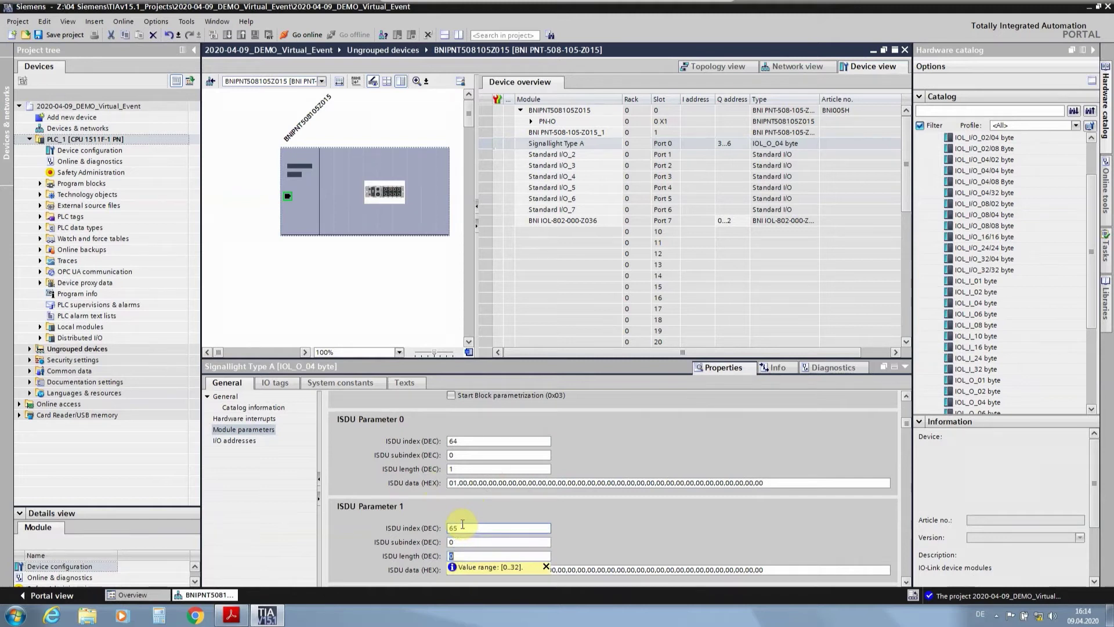
key(Tab)
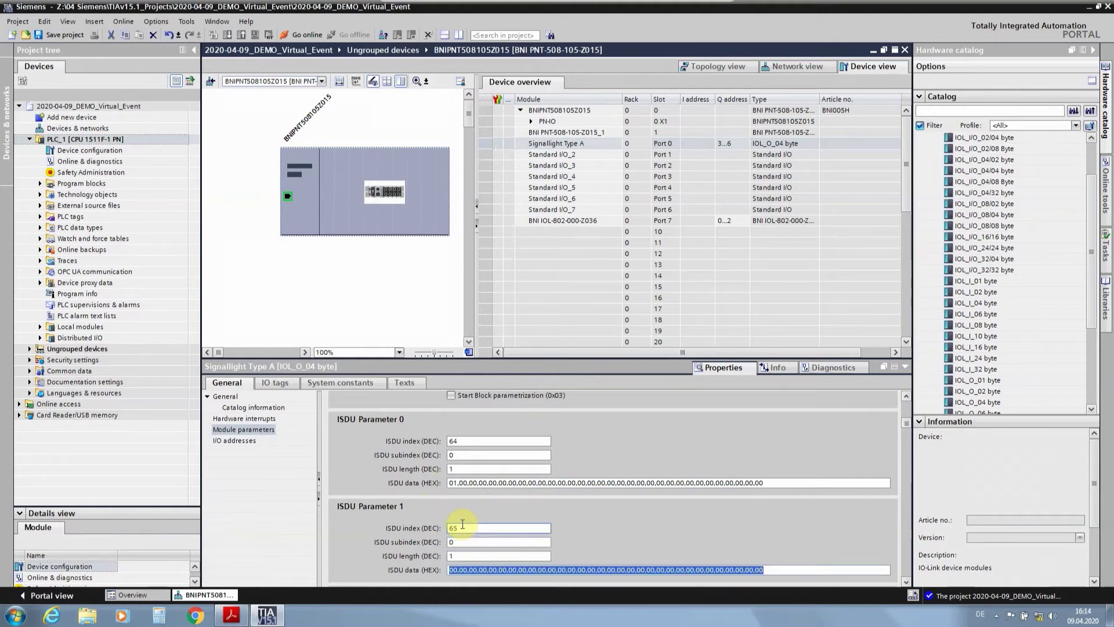
double_click(452, 569)
text(03)
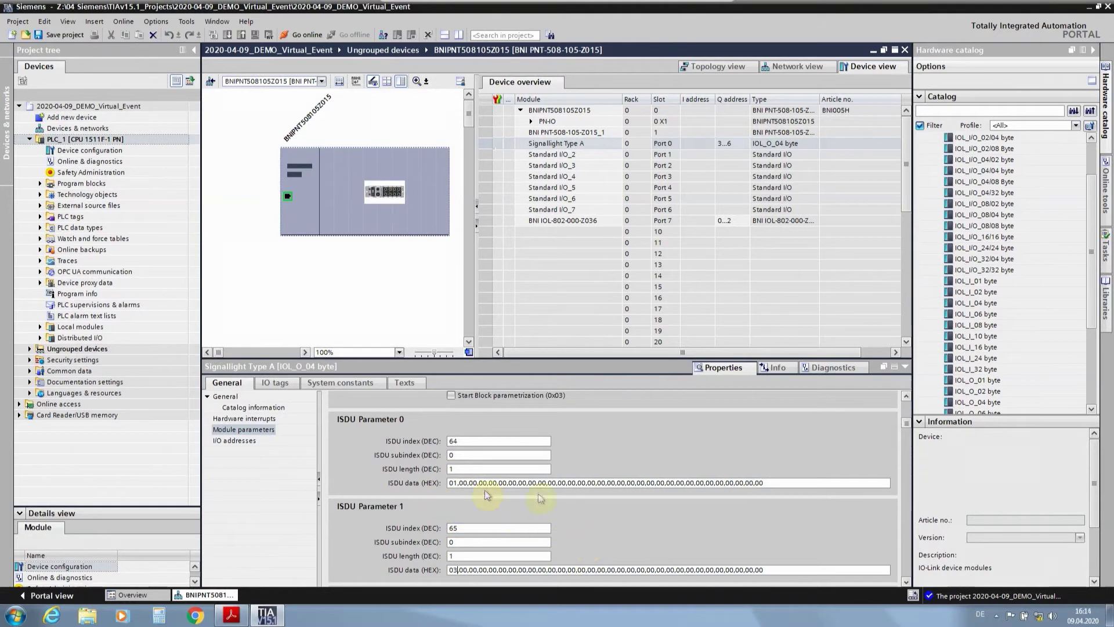
scroll(568, 530, down, 1)
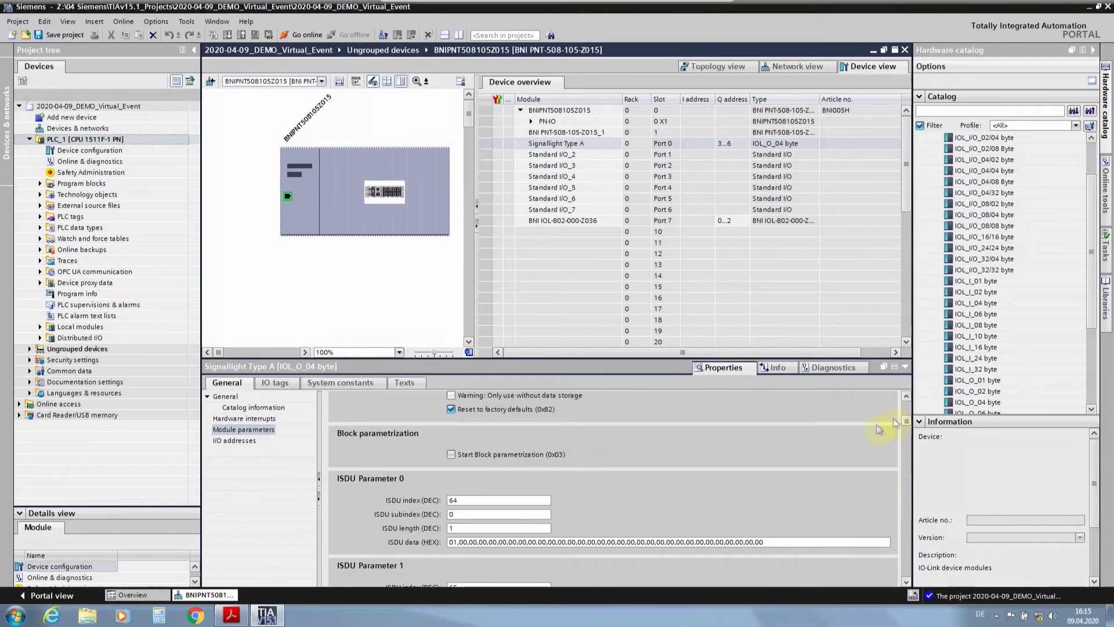
Delete Standard I/O_4 from Port 3 and copy Signallight Type A there as Signallight Type A_1
click(548, 181)
key(Delete)
key(Escape)
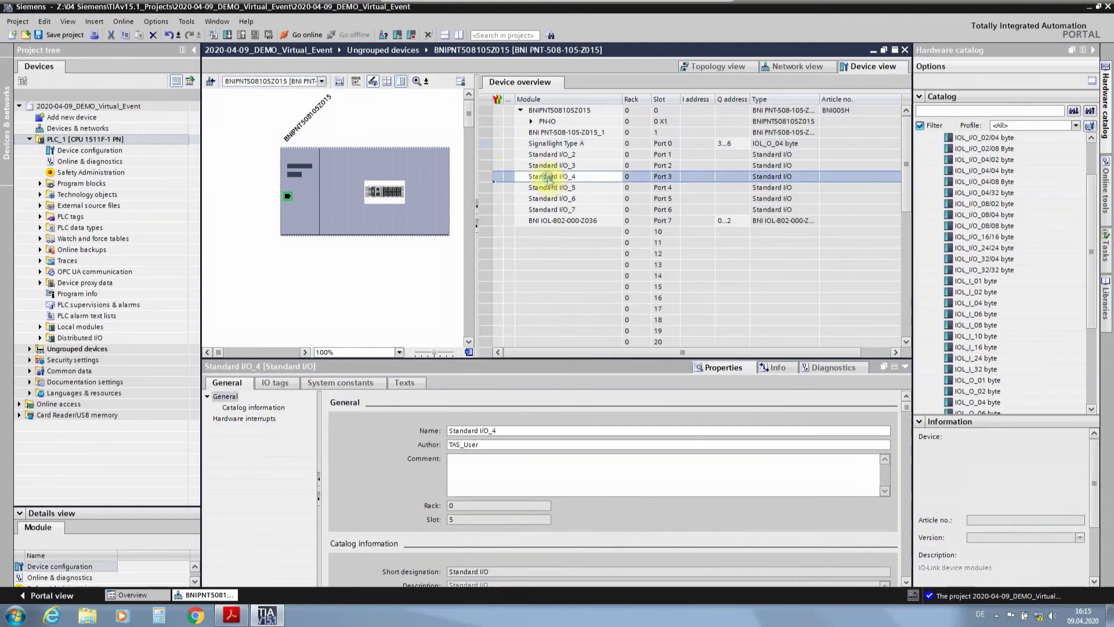
key(Delete)
click(555, 146)
drag(555, 149, 562, 176)
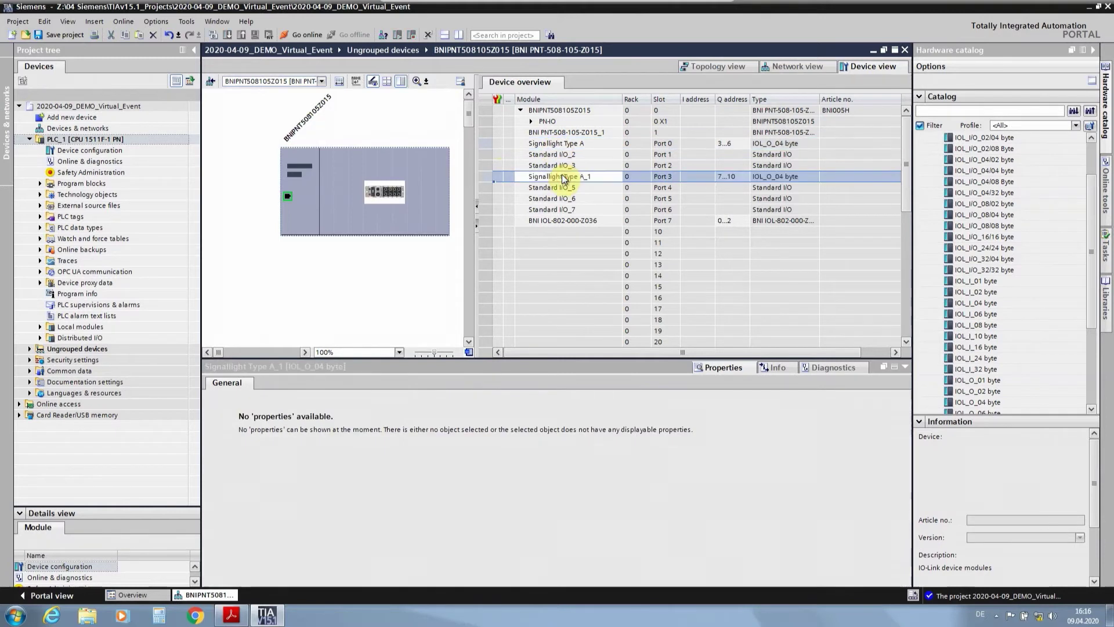